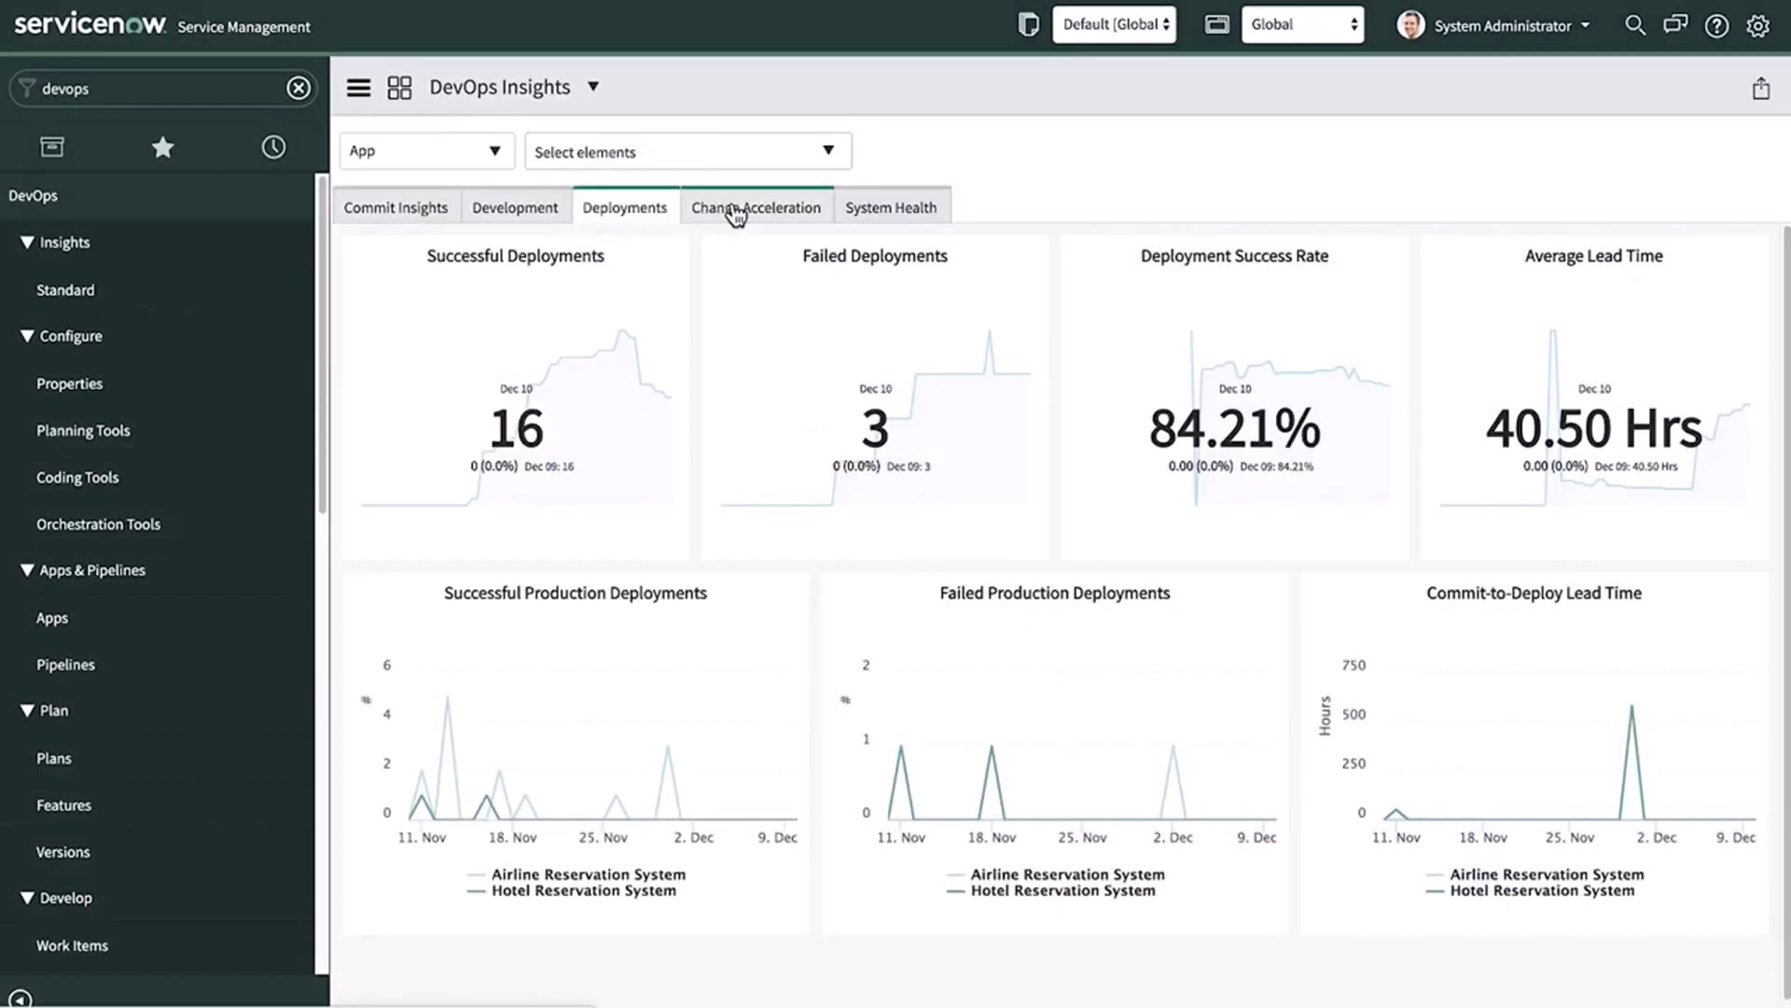
View the Change Acceleration and then the System Health charts on the DevOps Insights dashboard.
left_click(735, 209)
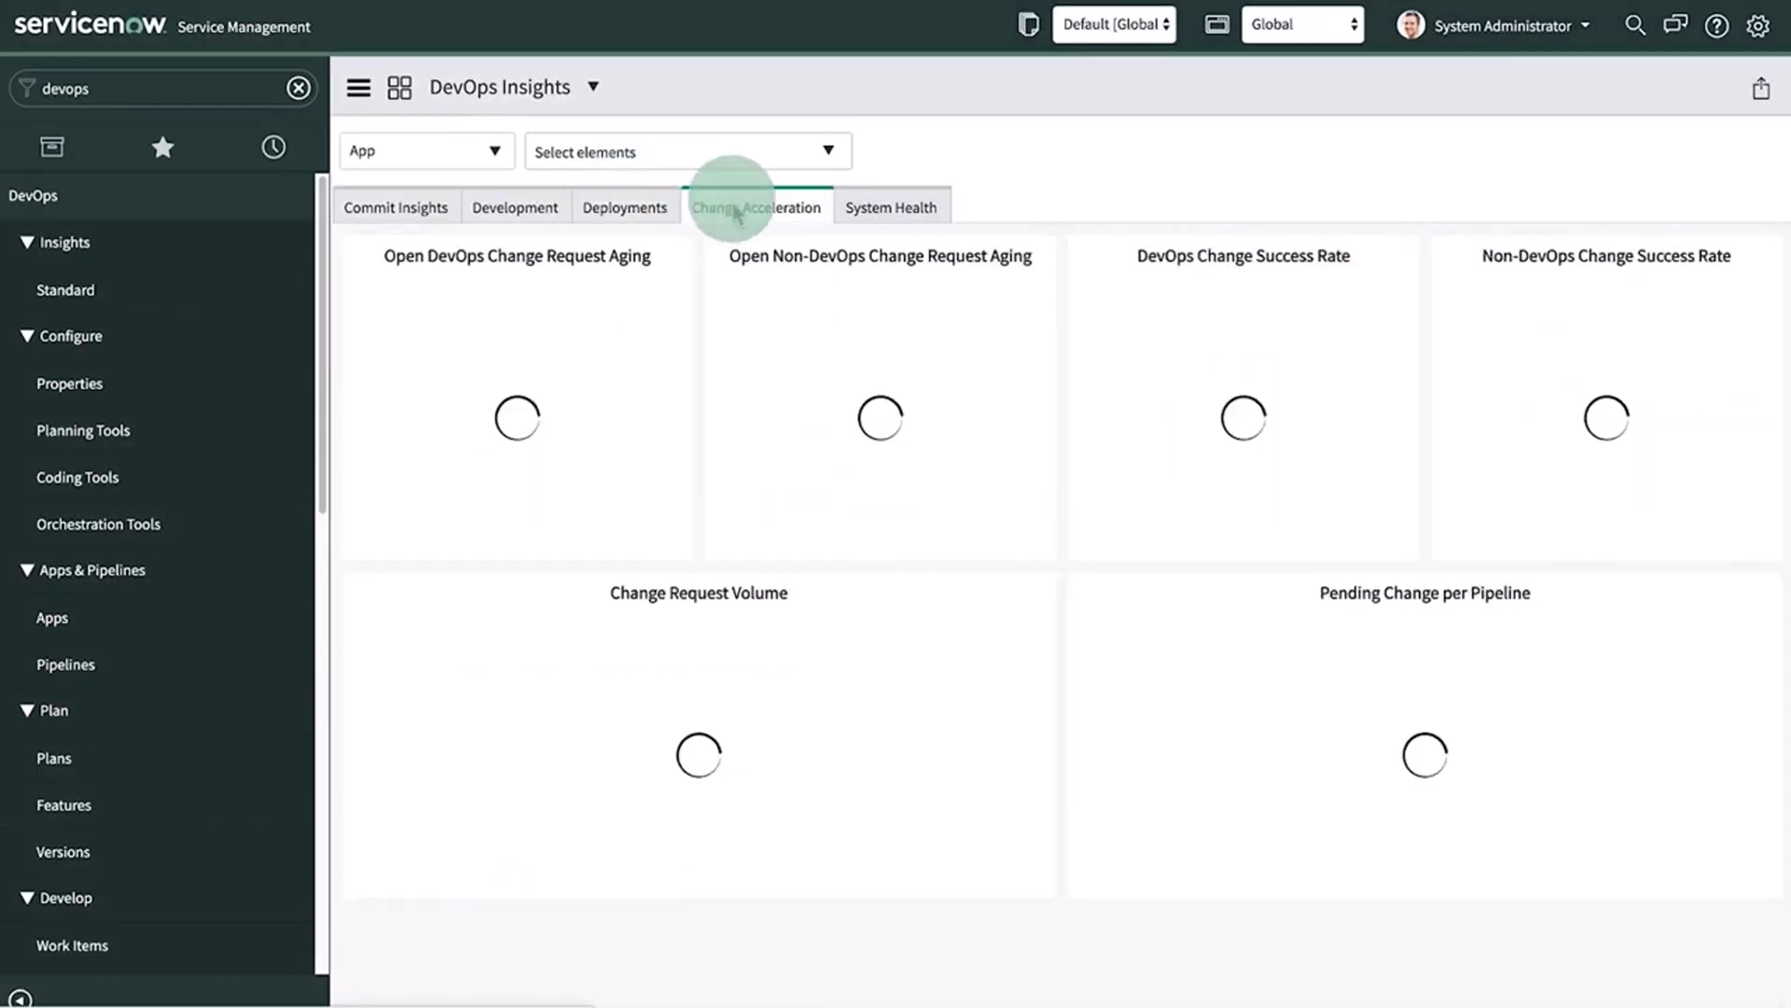
left_click(870, 212)
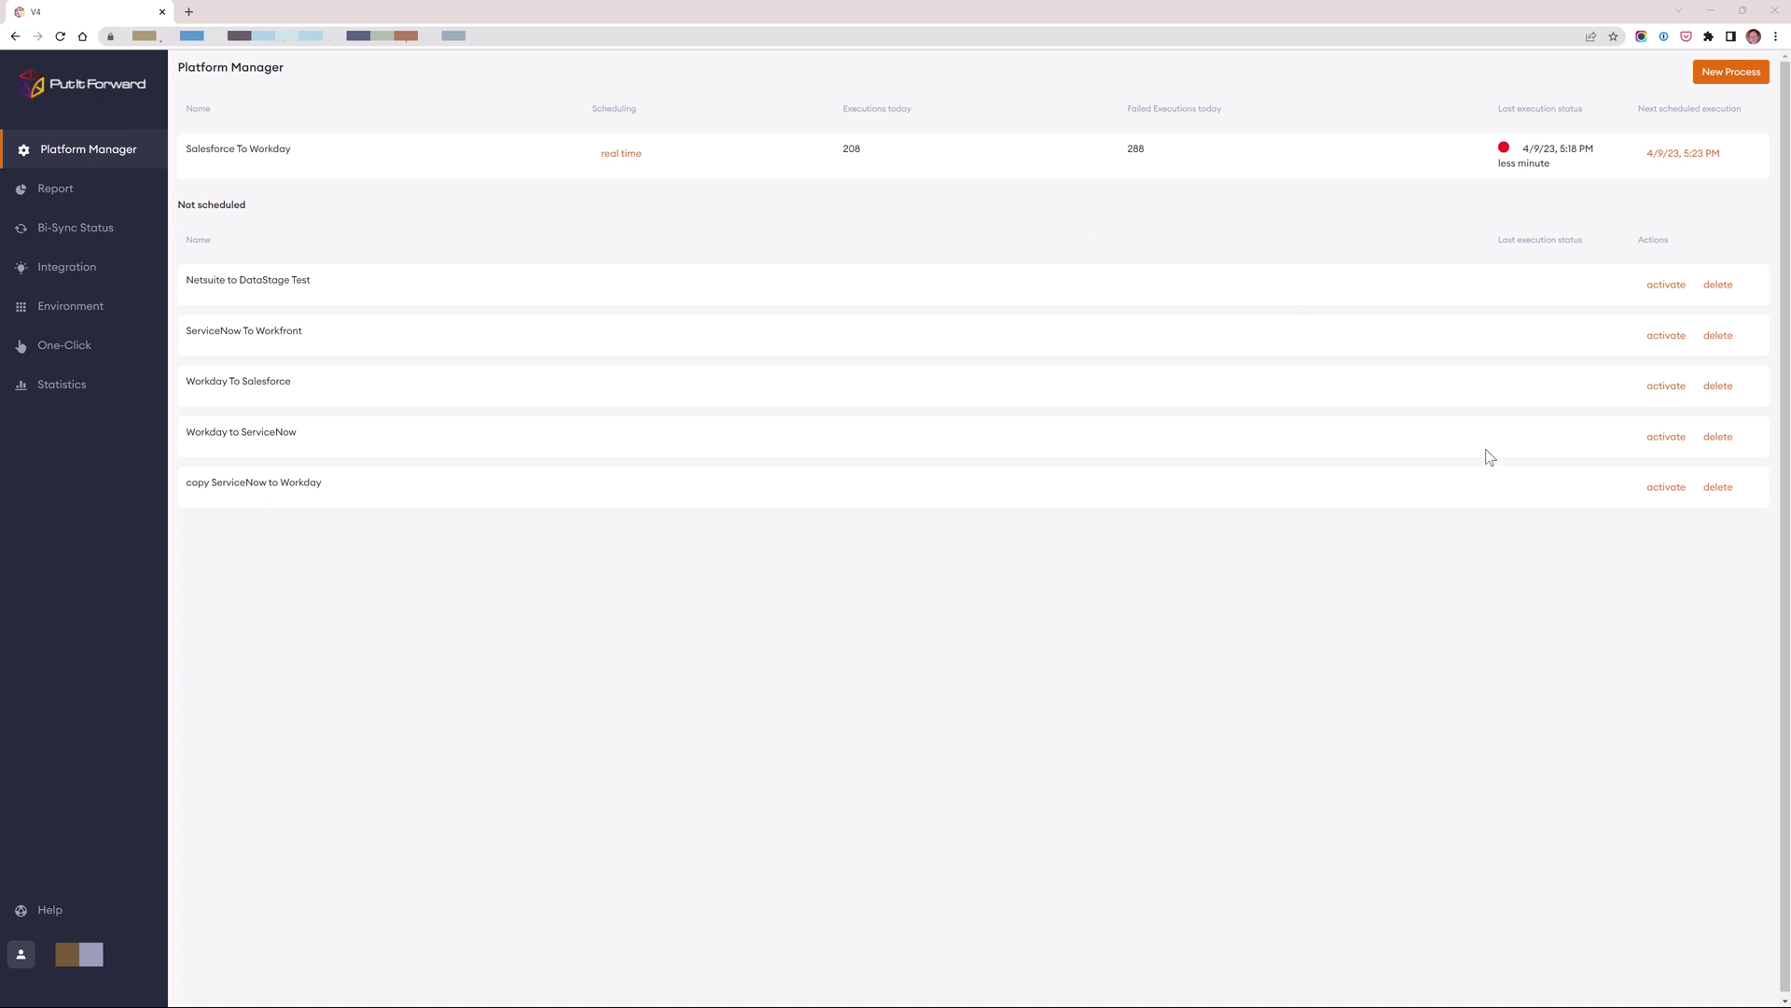
Check Workday to ServiceNow's schedule type, keep Monthly, and cancel without saving.
left_click(1666, 439)
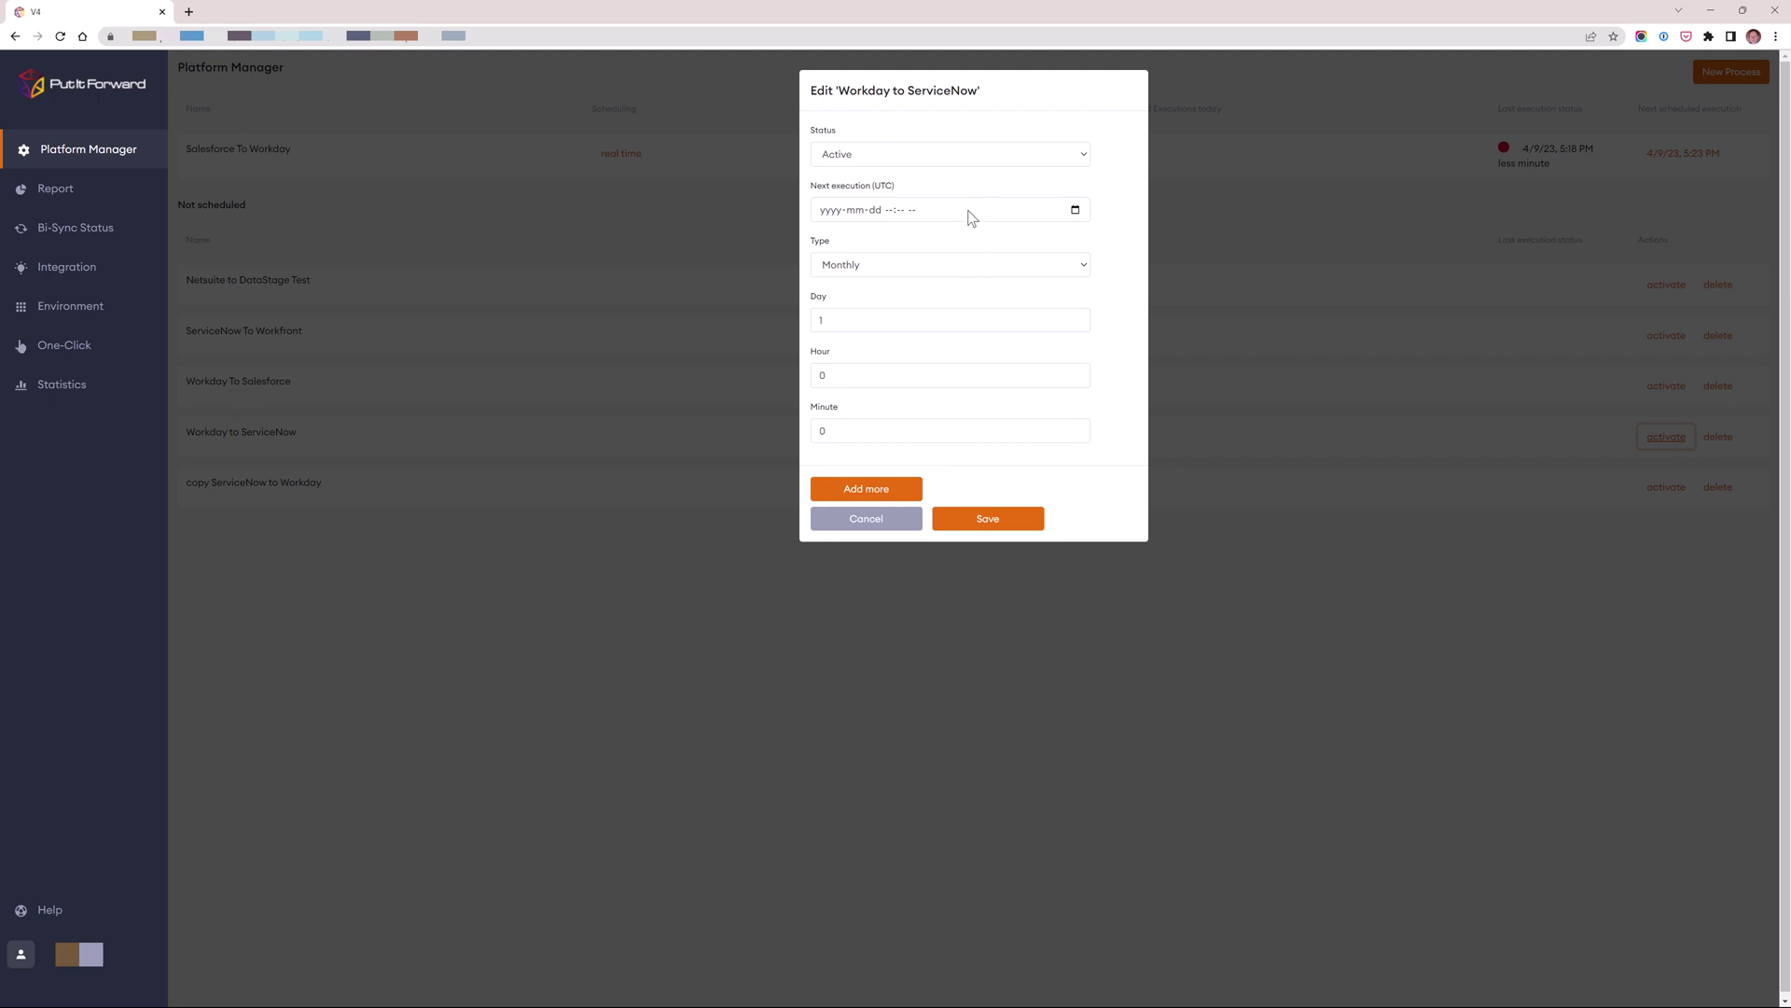
left_click(974, 264)
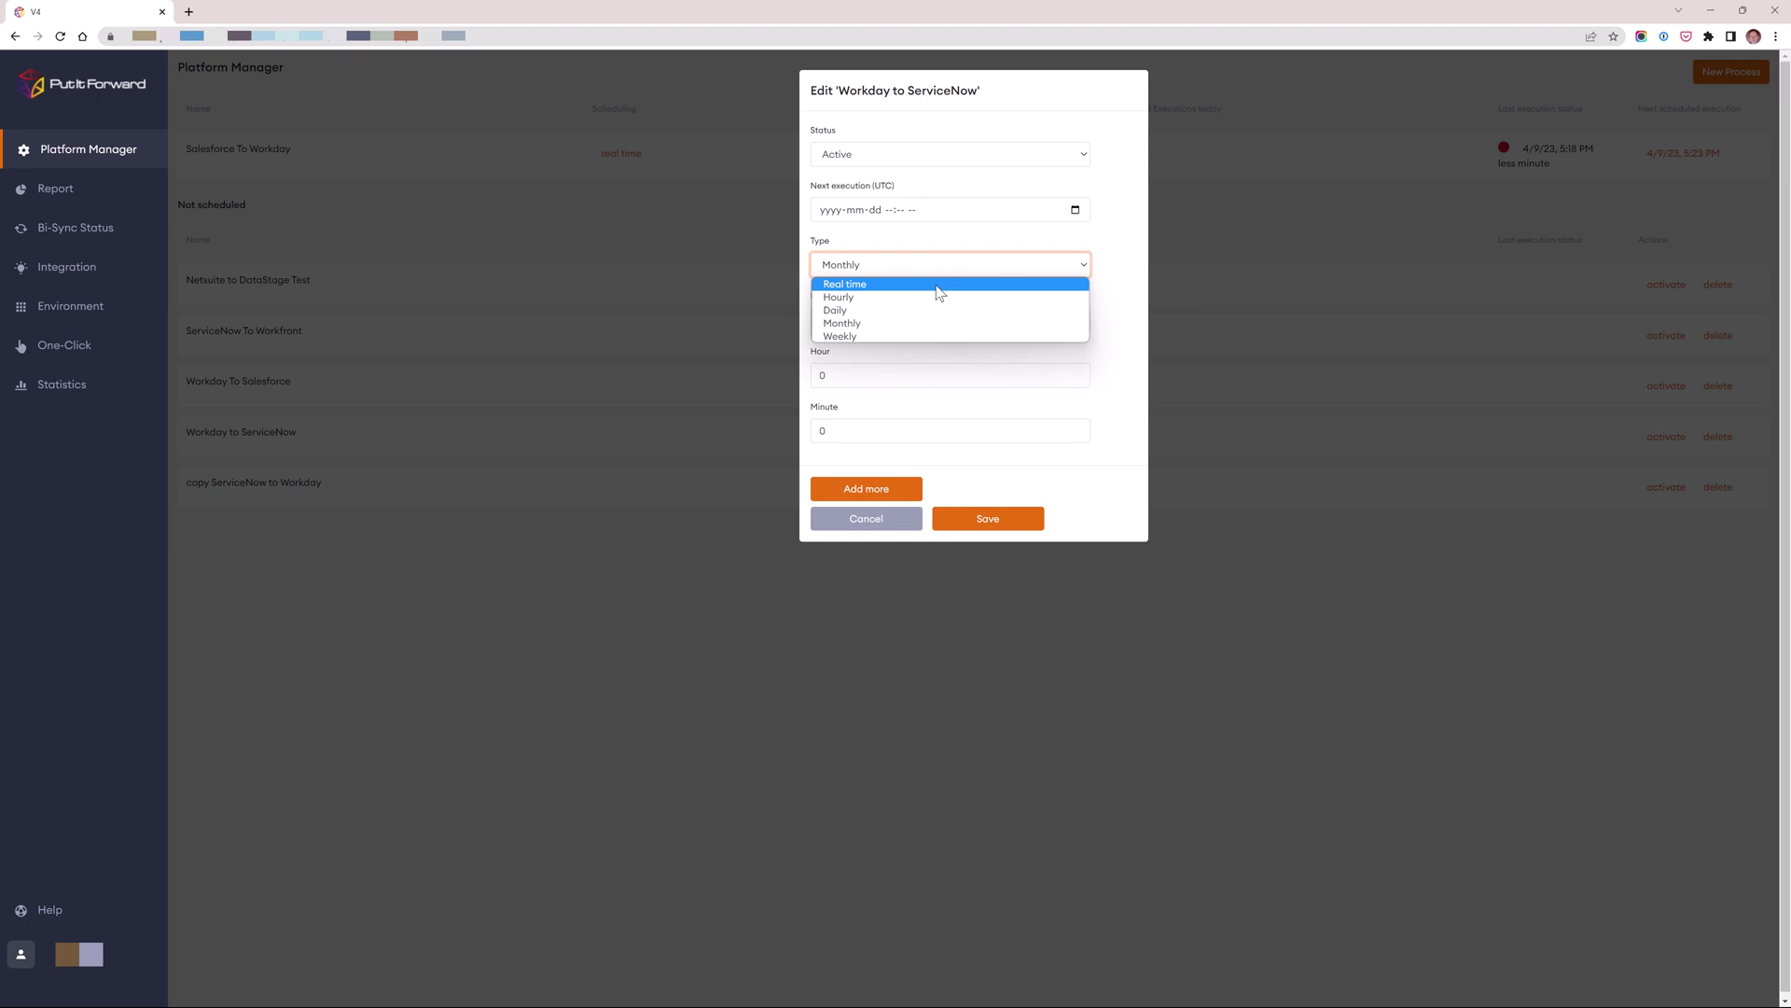
left_click(1035, 235)
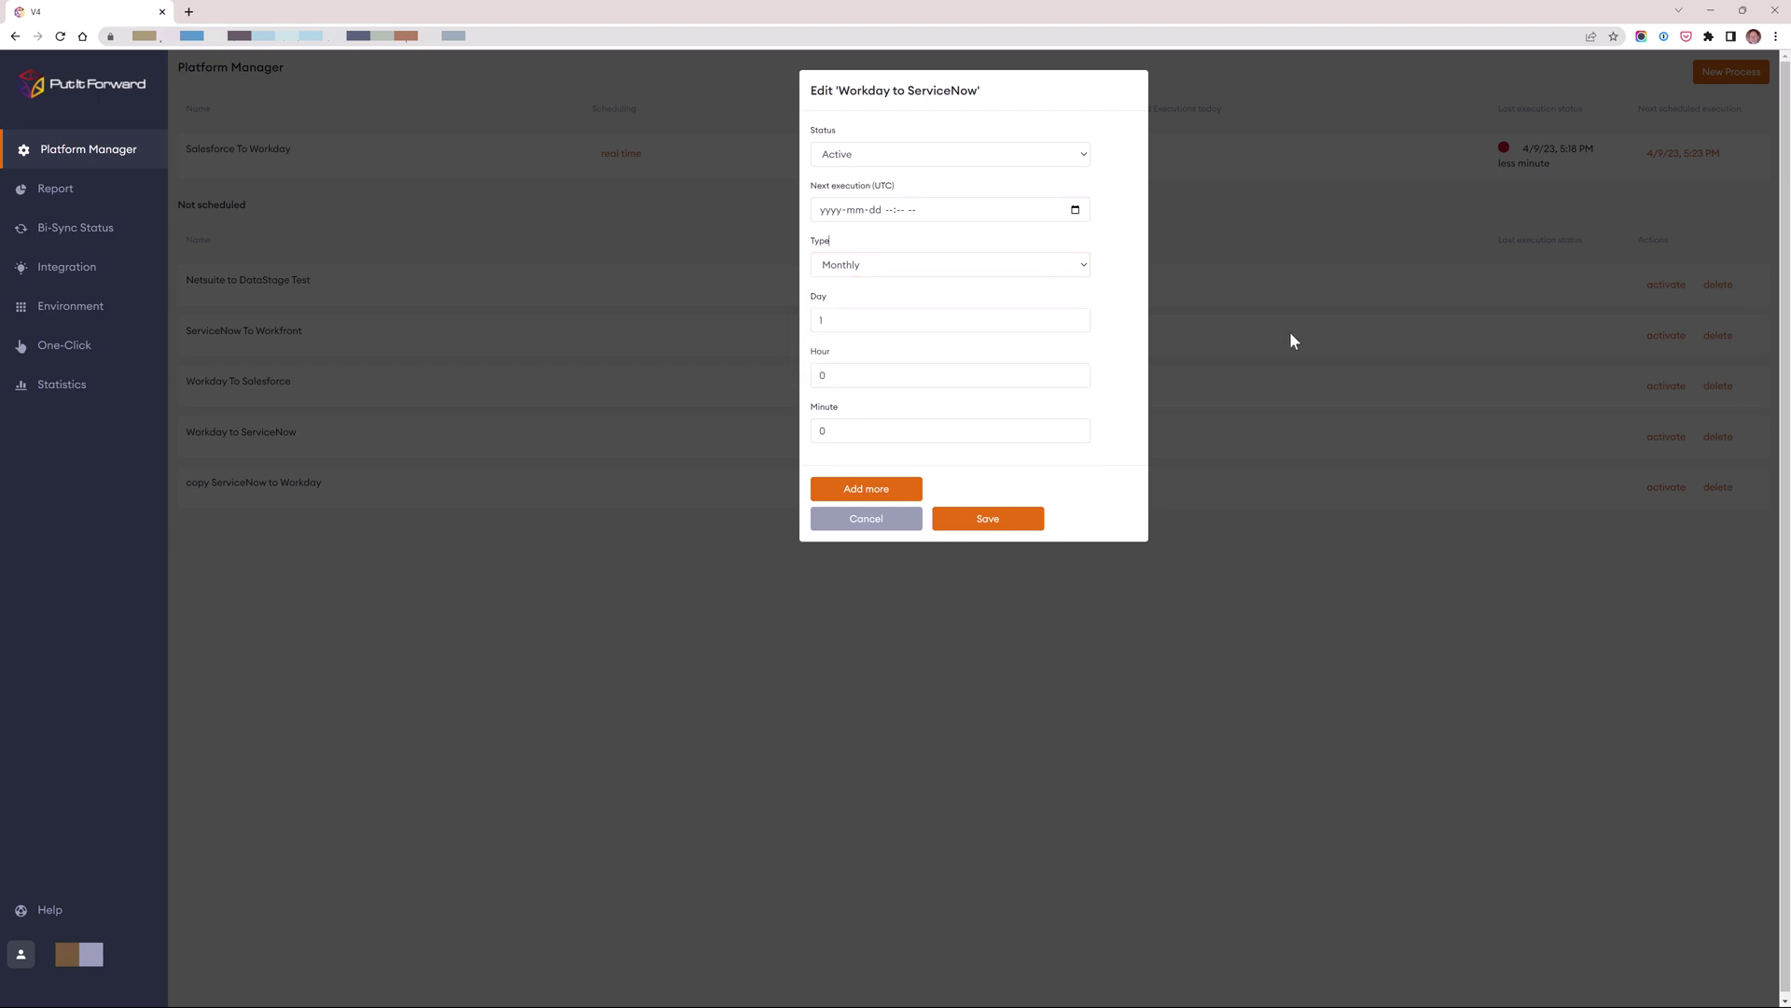
left_click(881, 520)
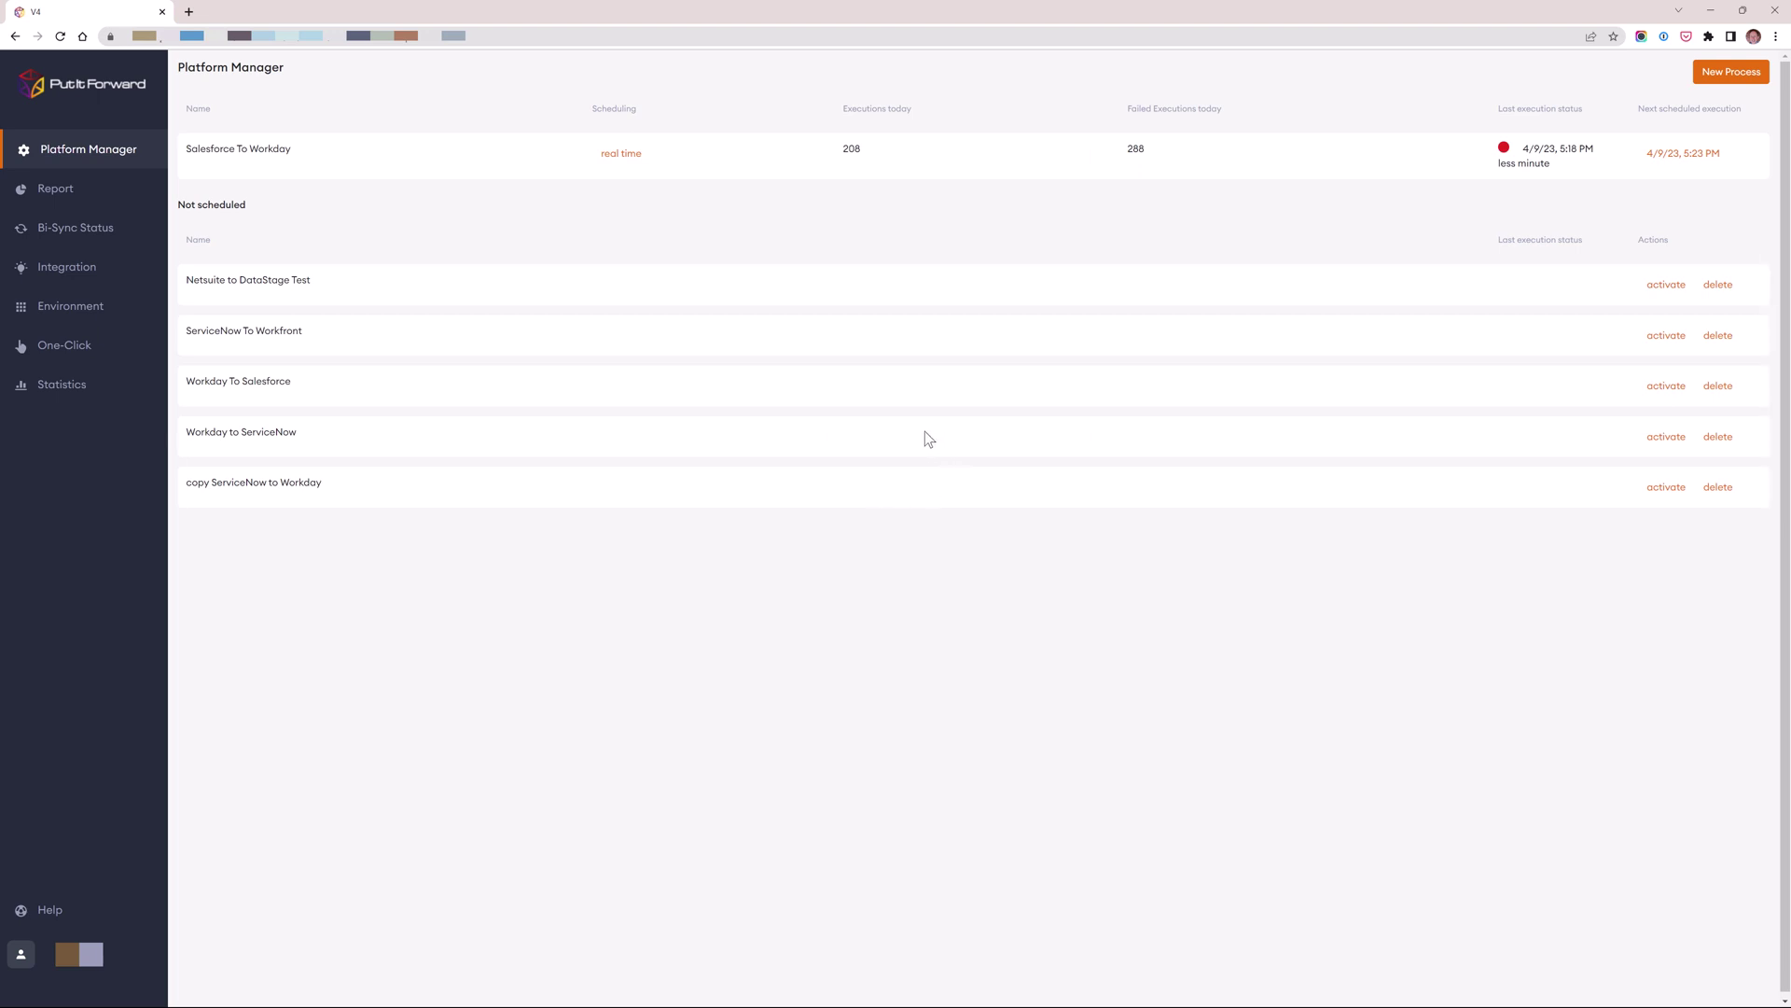
Open Workday to ServiceNow from the Platform Manager list in Process Designer.
left_click(270, 438)
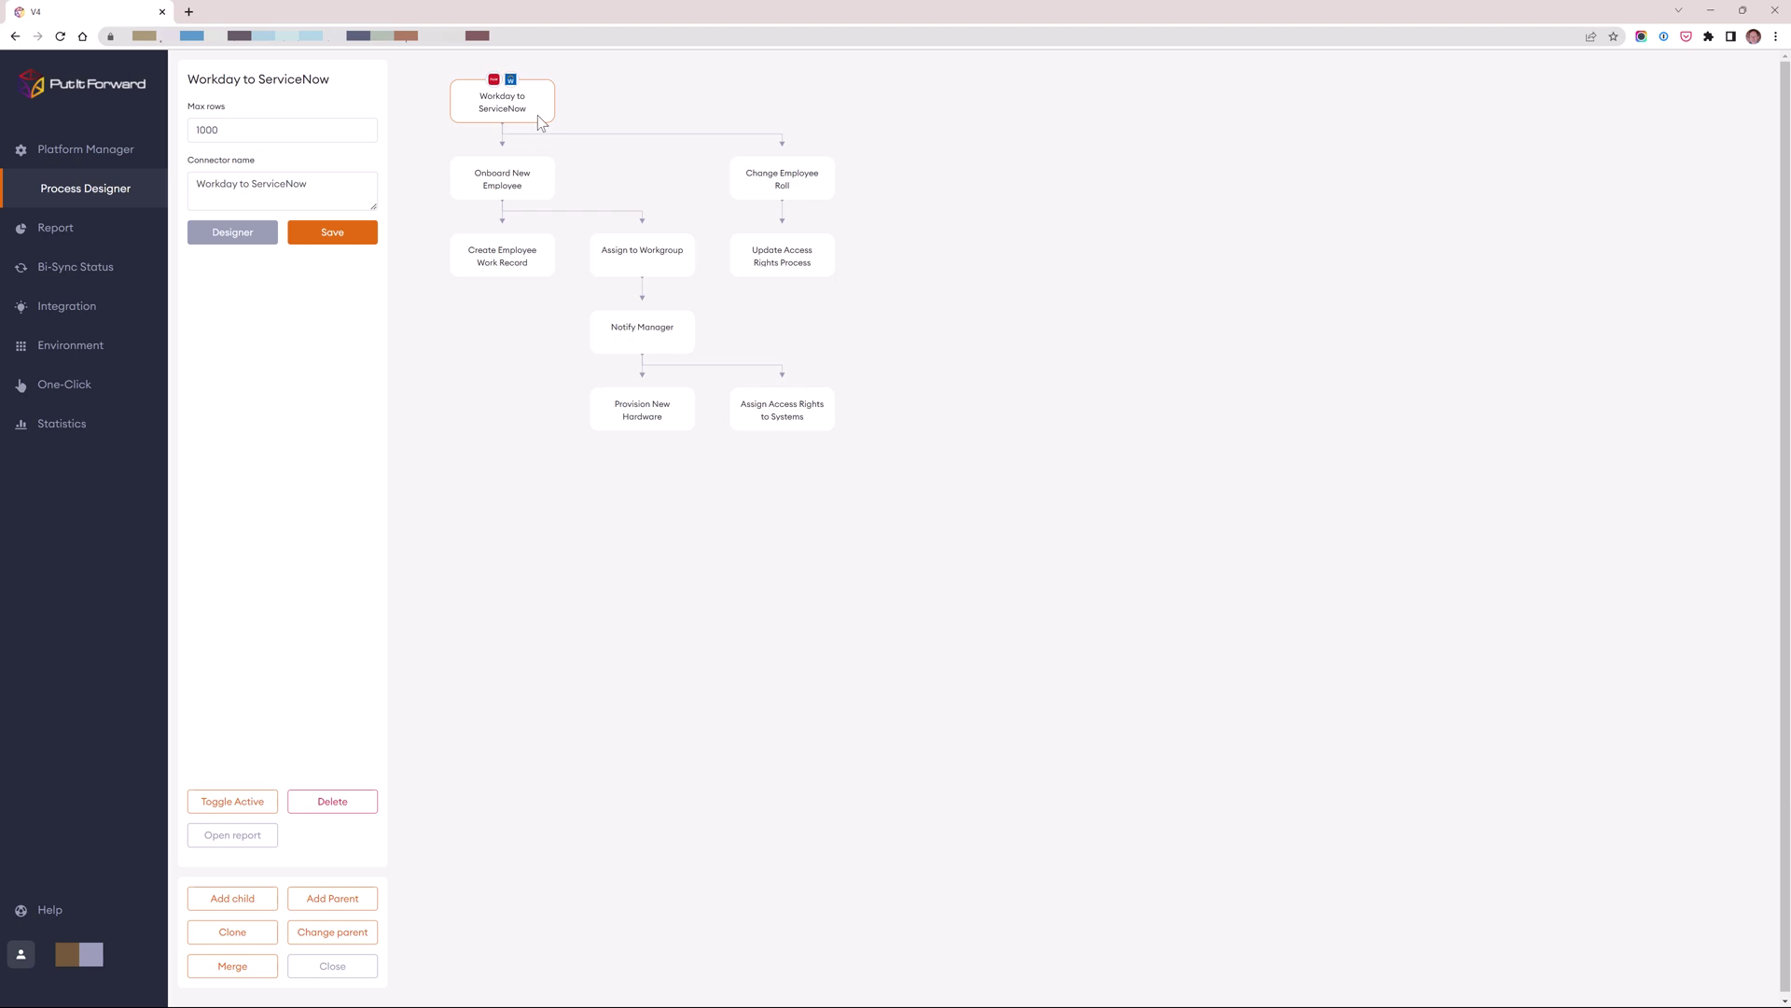
In the Designer field mappings, map the destination ID field to the source ID field.
left_click(242, 234)
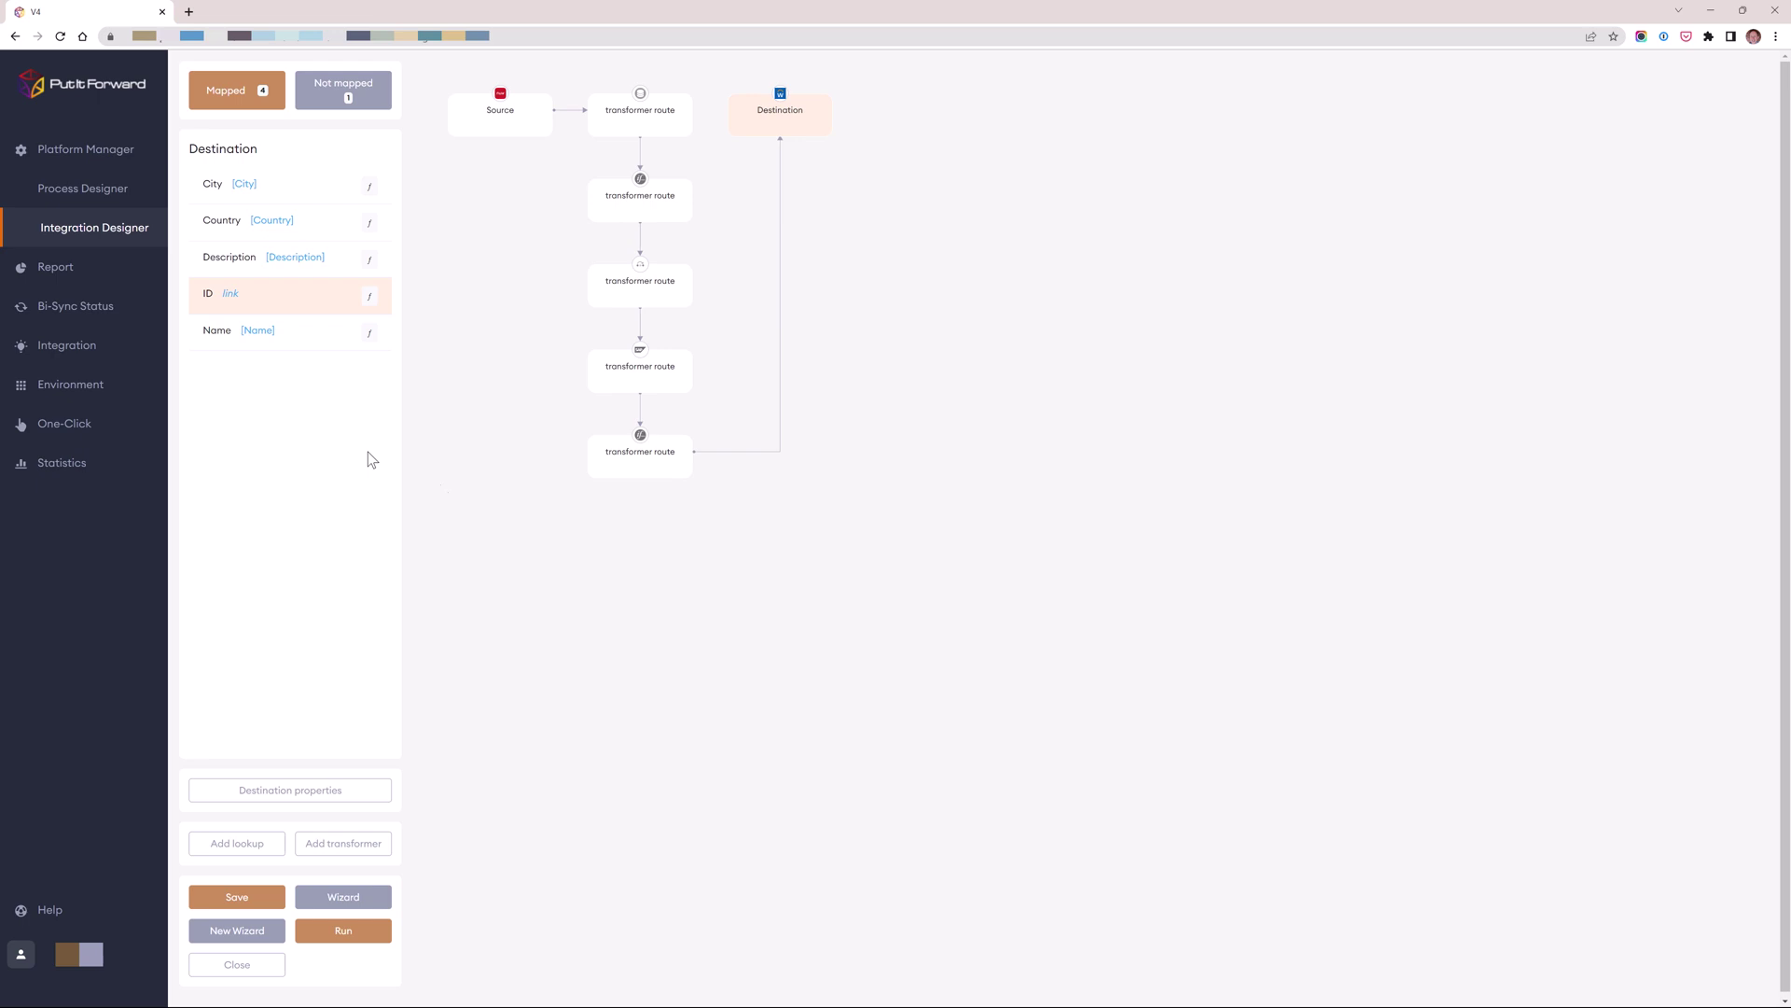
left_click(248, 334)
left_click(230, 296)
left_click(230, 297)
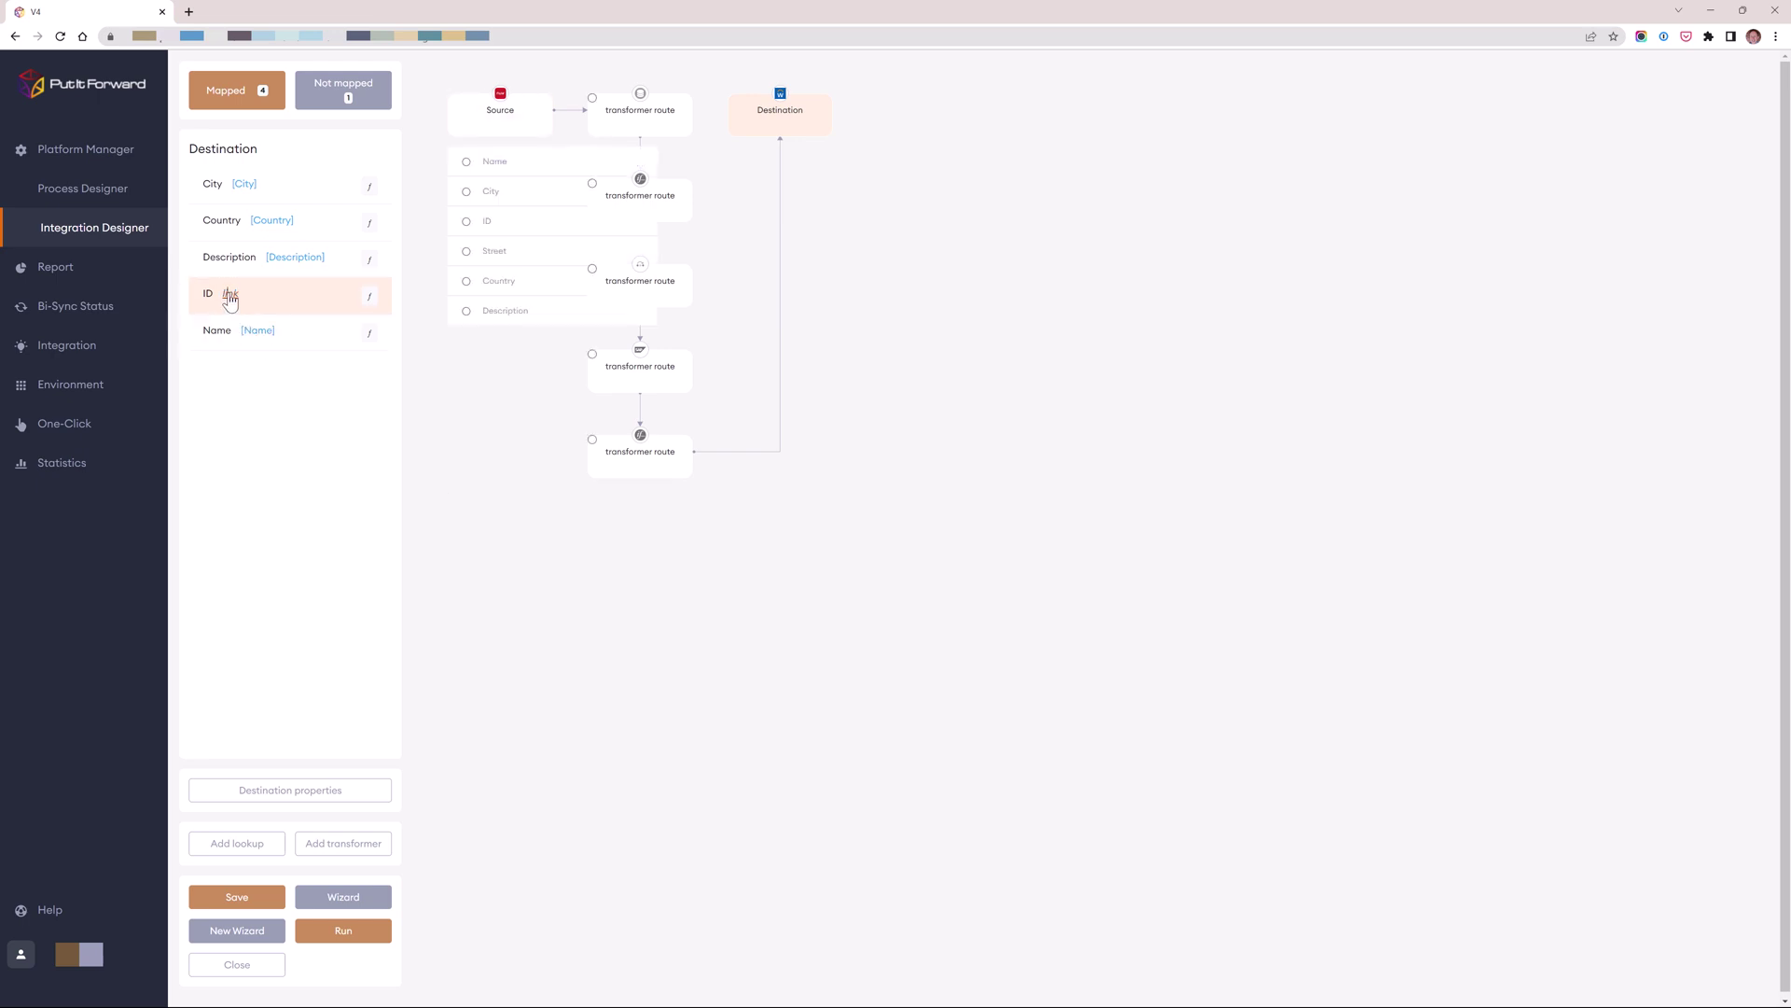
left_click(467, 223)
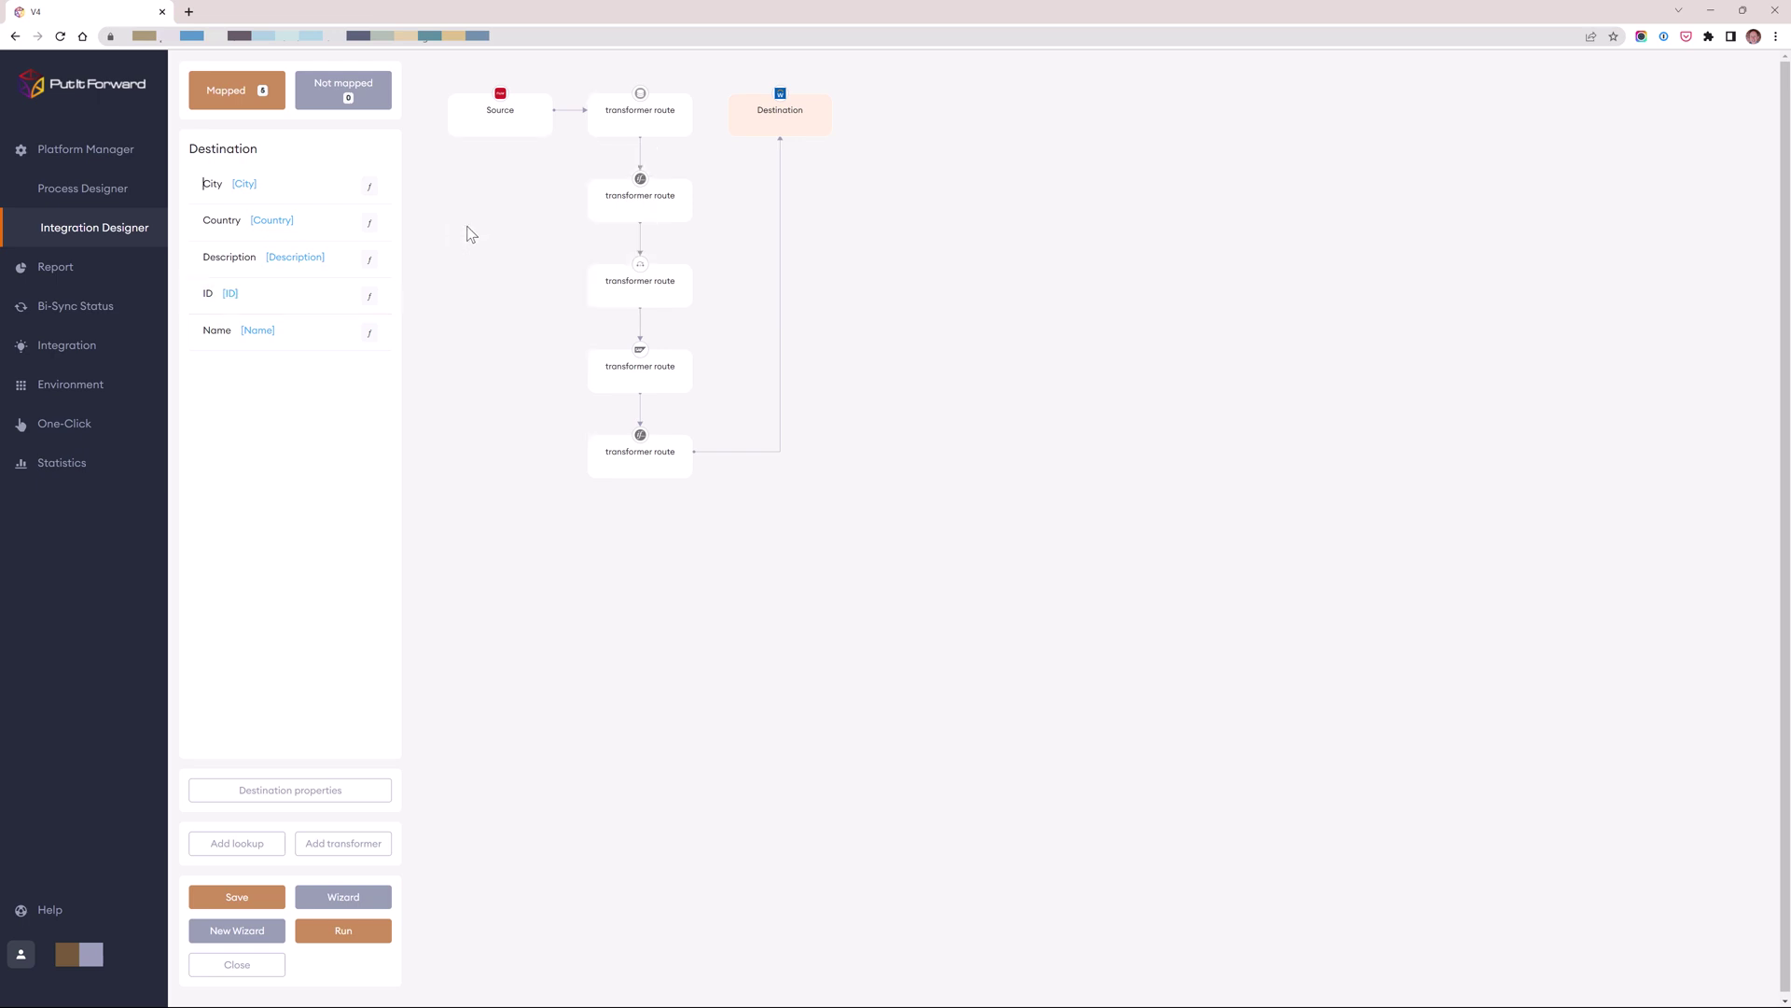
Add the Add days (1) and Concatenate functions to the ID field's function chain.
left_click(369, 302)
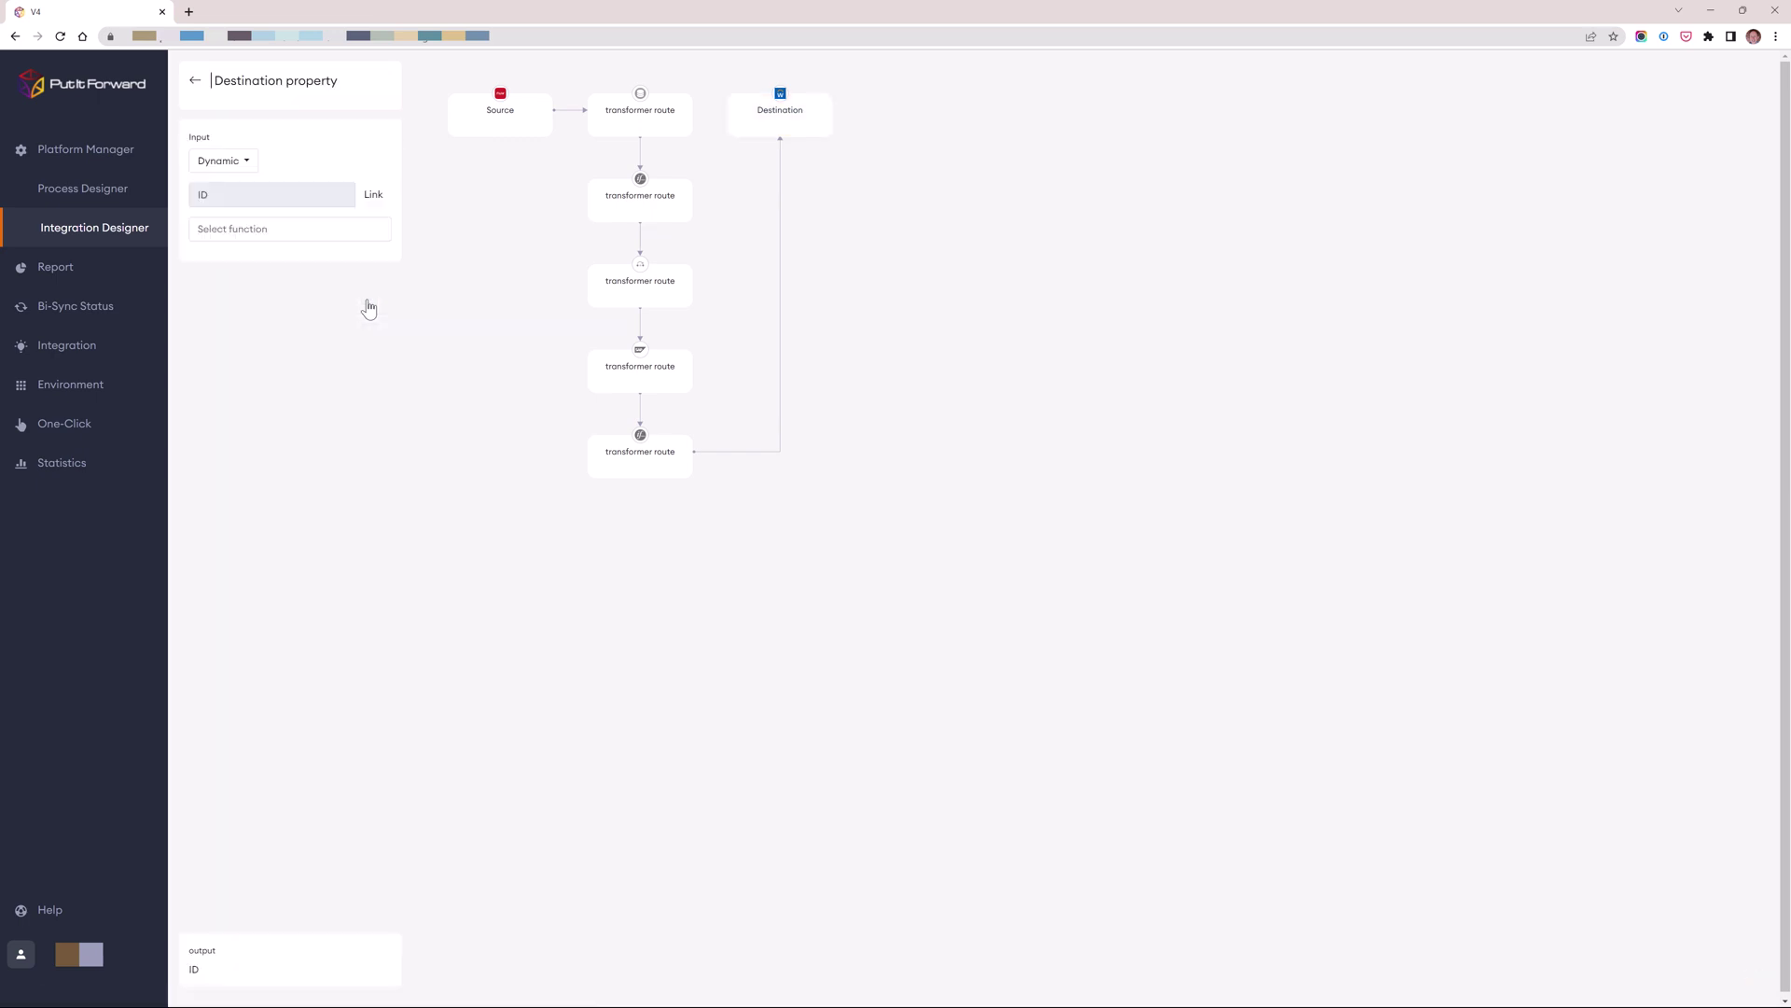
left_click(370, 234)
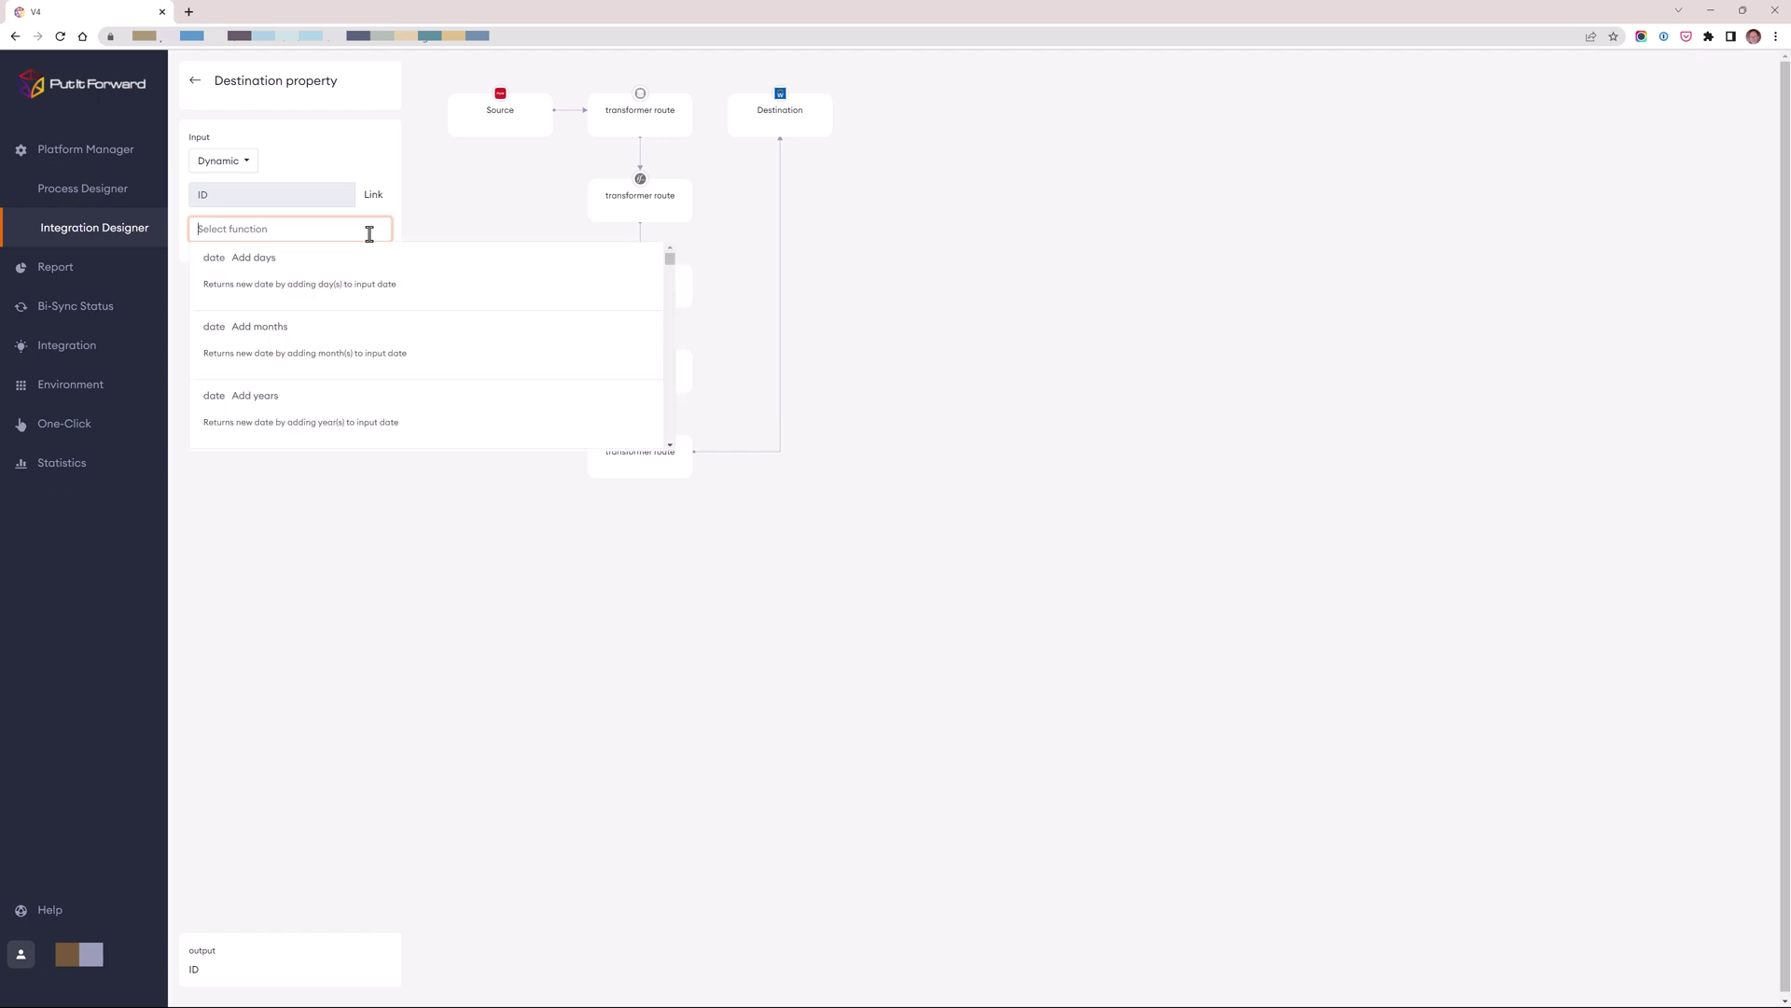
left_click(358, 272)
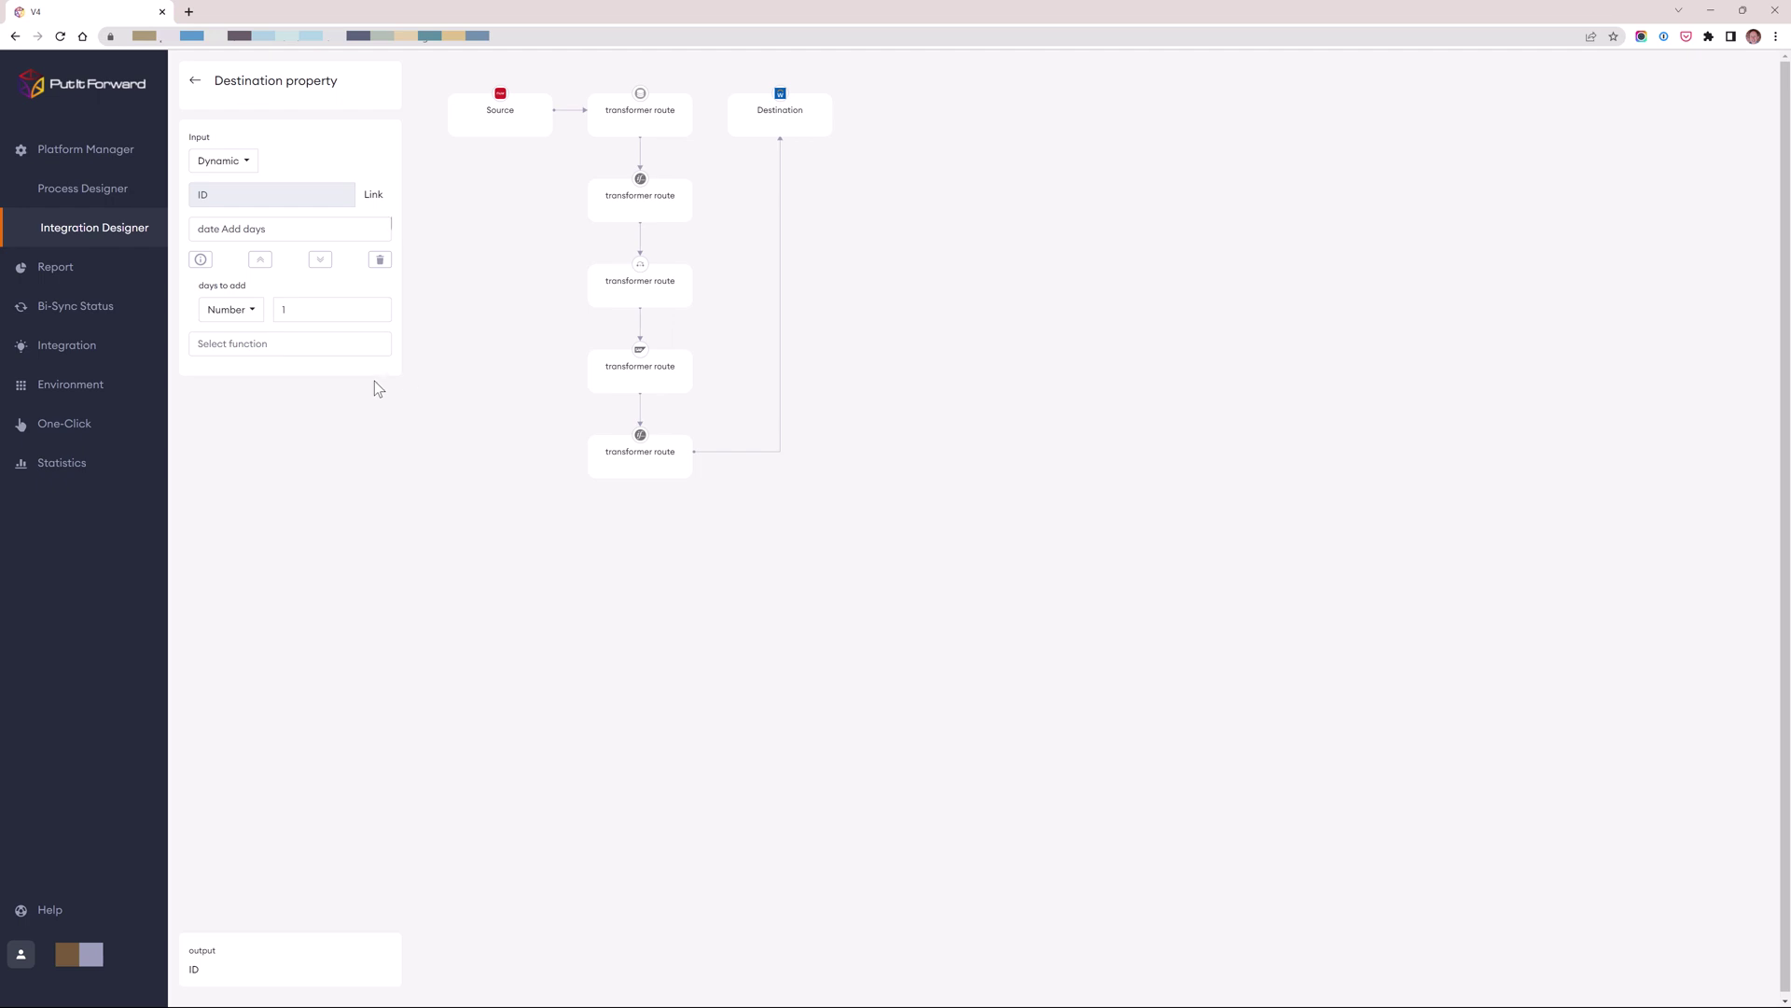
left_click(362, 353)
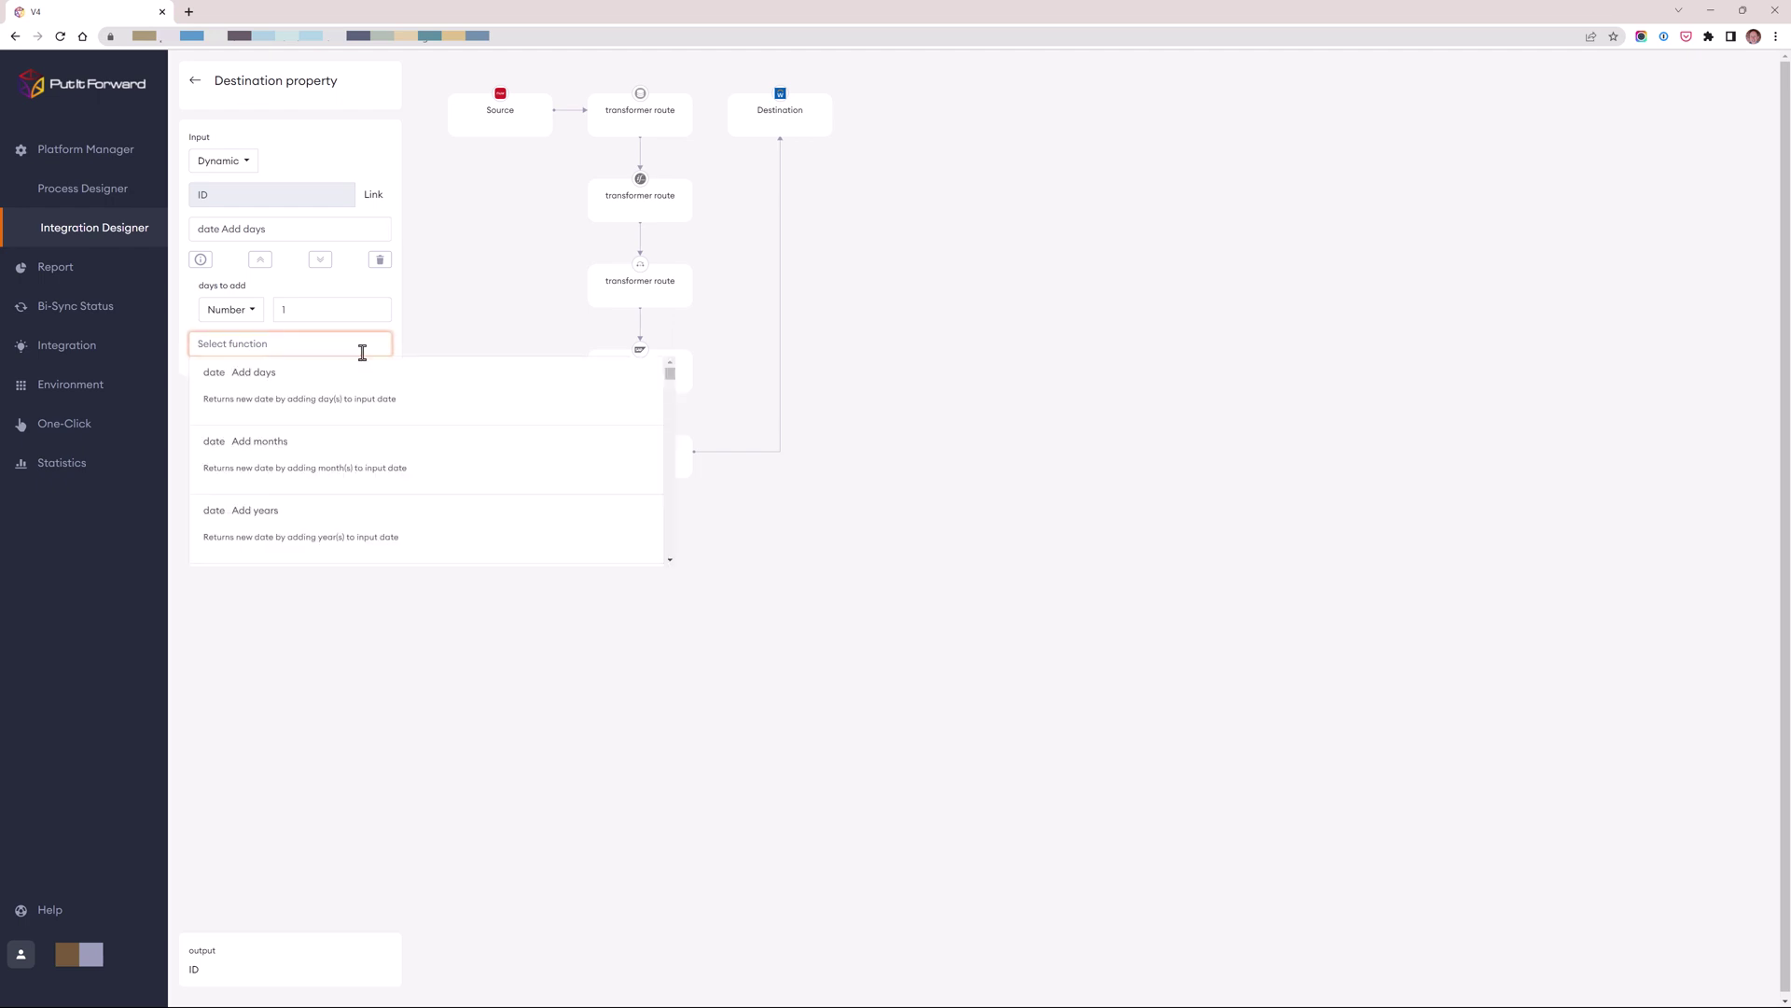
type("conca")
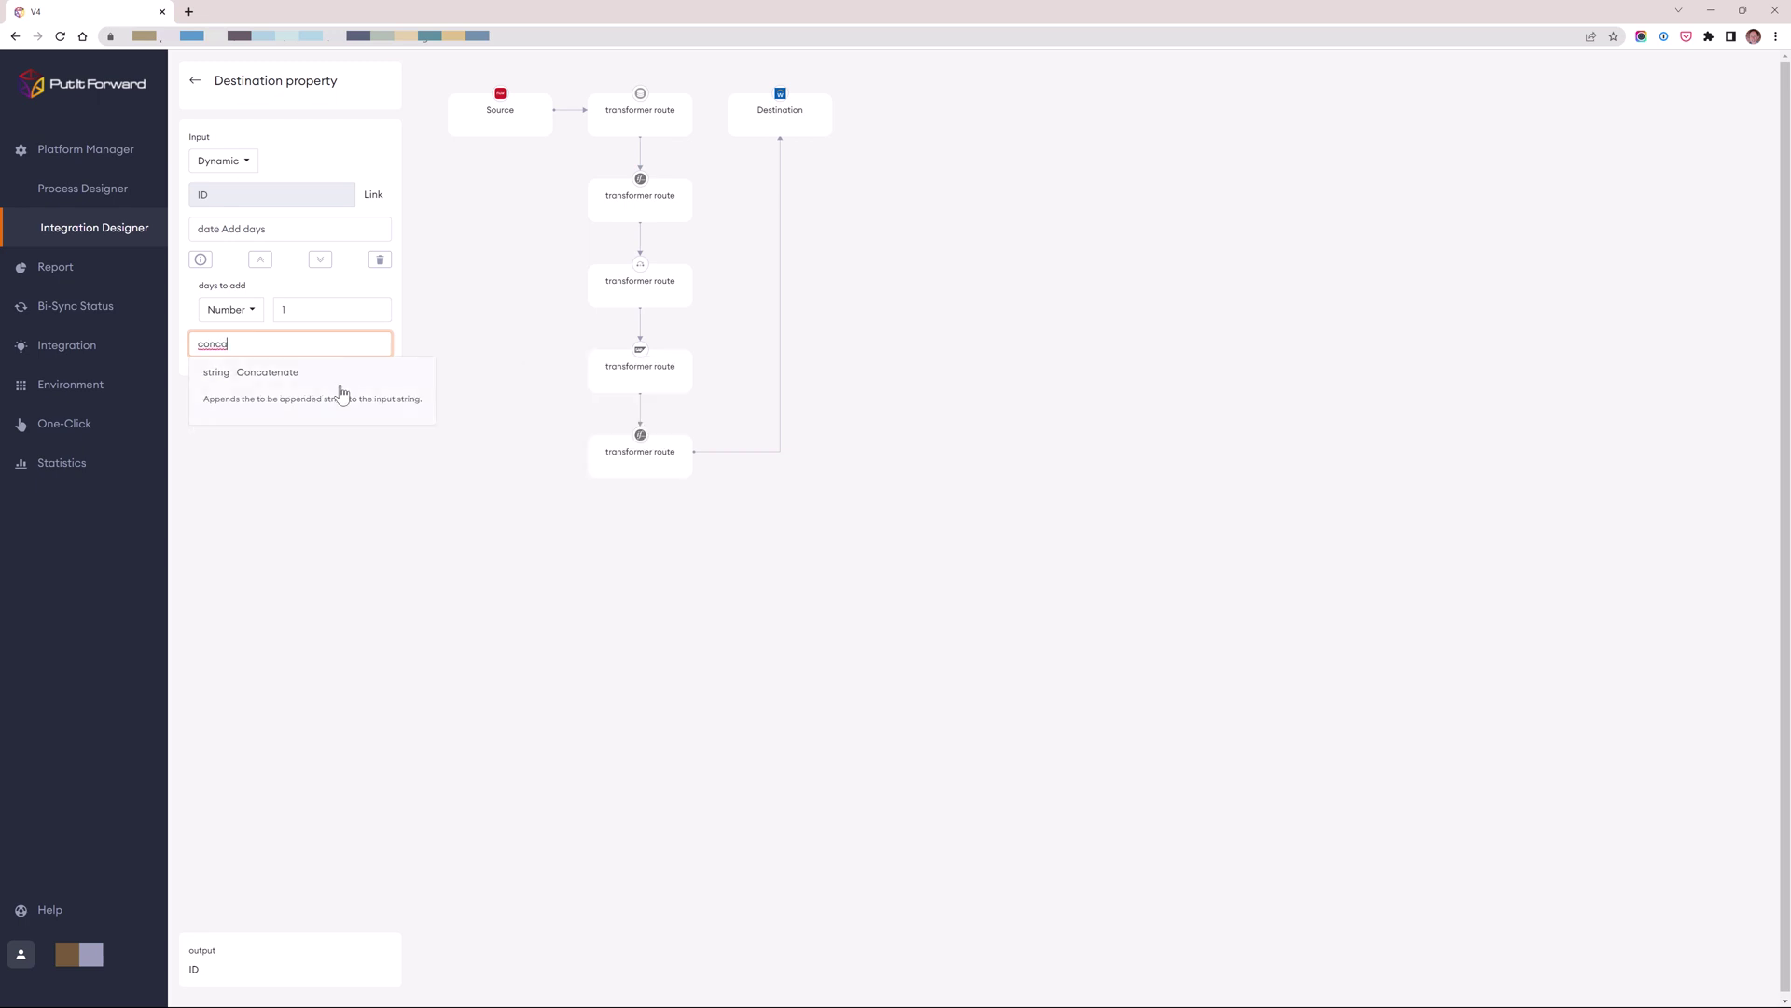
left_click(339, 388)
Append Substring with starting index 123456, then return to the destination field mappings.
left_click(331, 456)
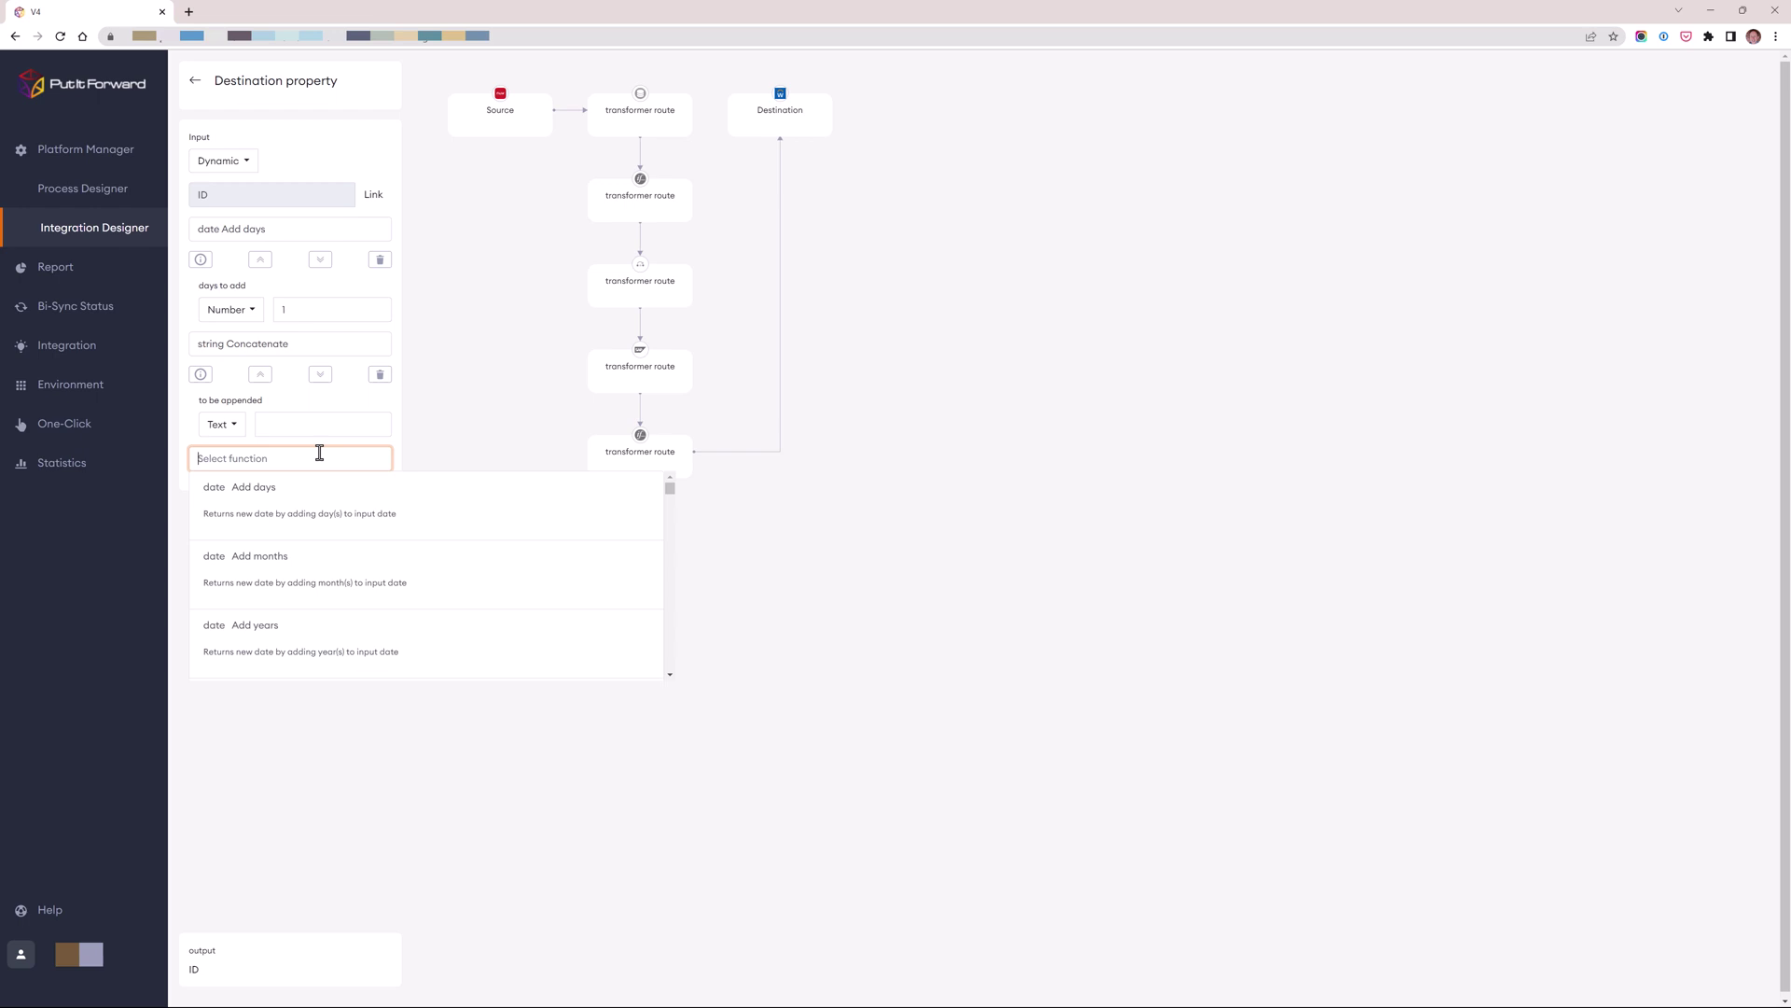
type("sub")
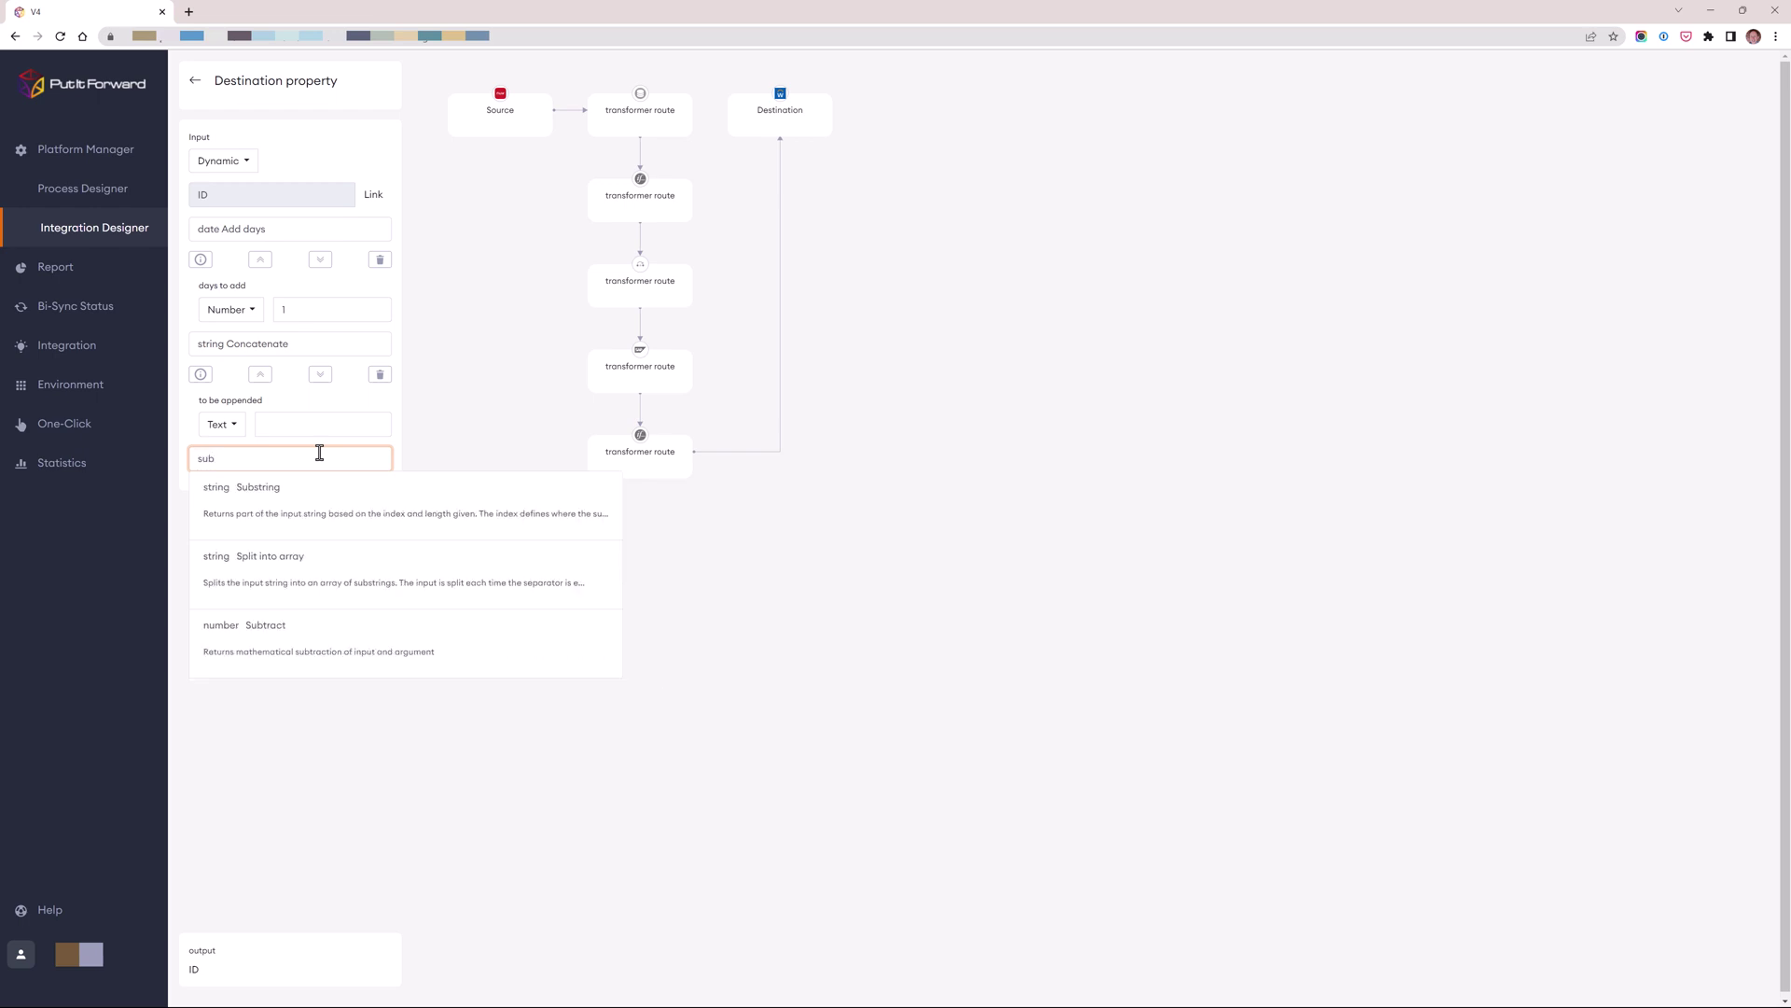
left_click(299, 507)
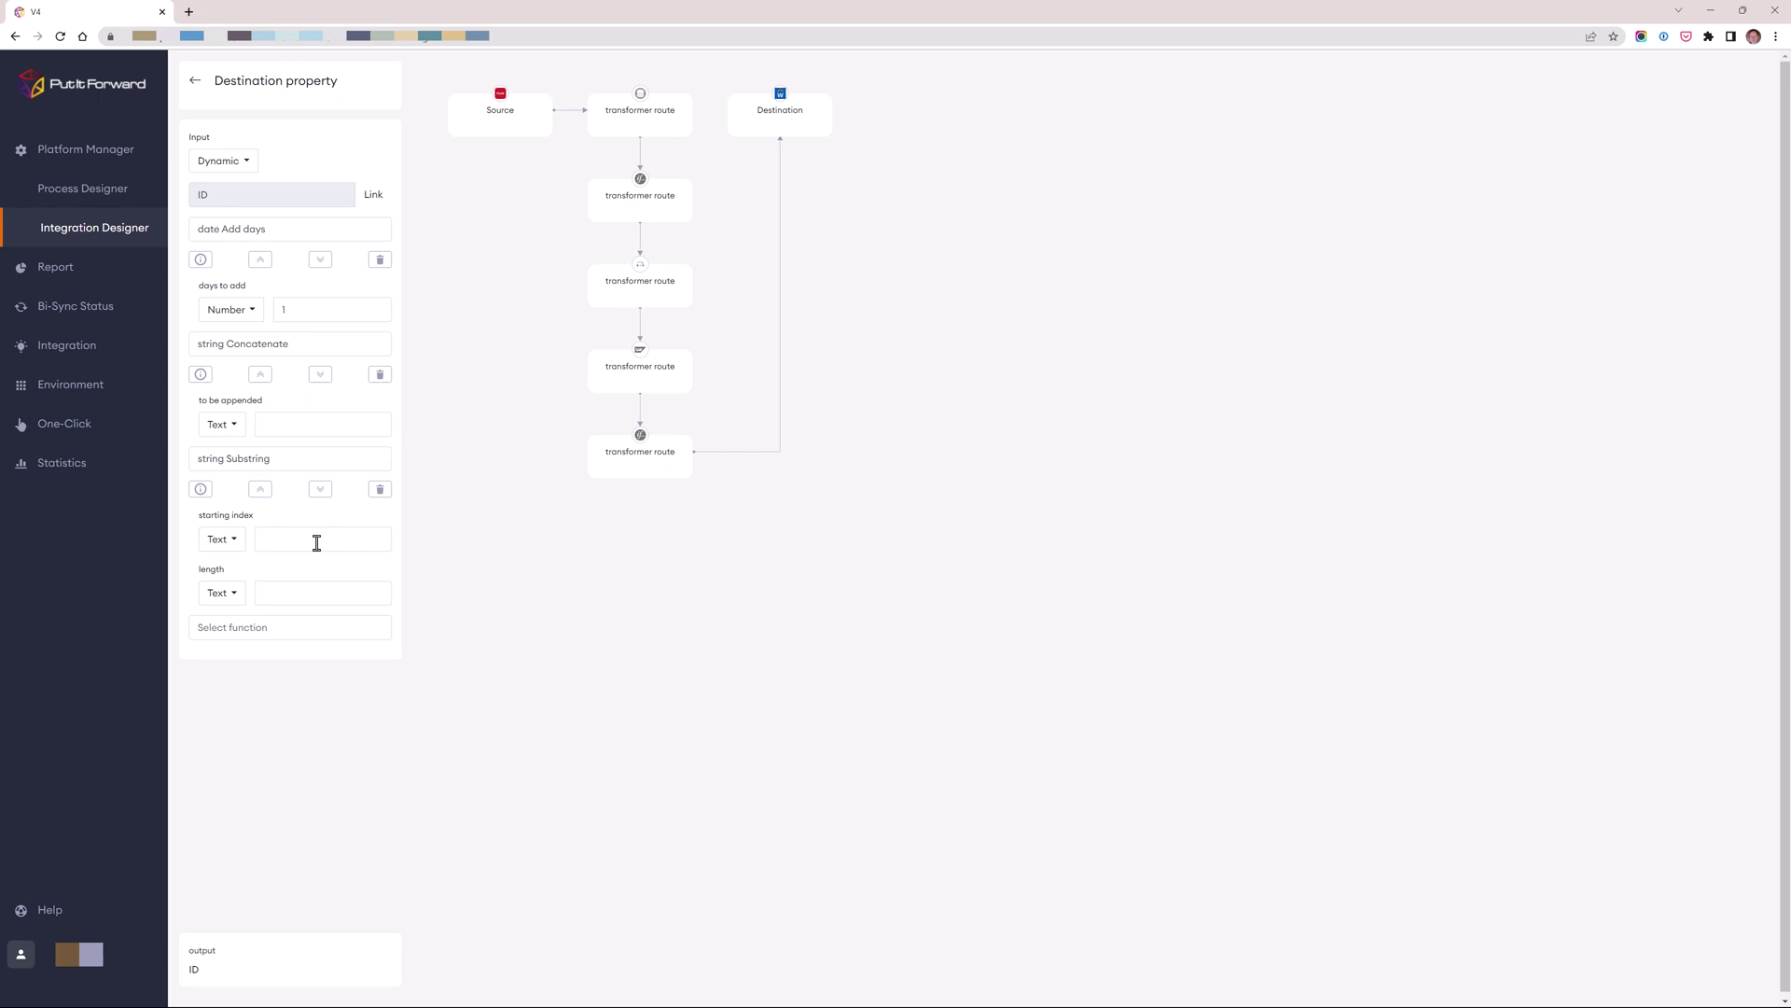
left_click(316, 542)
type("123456")
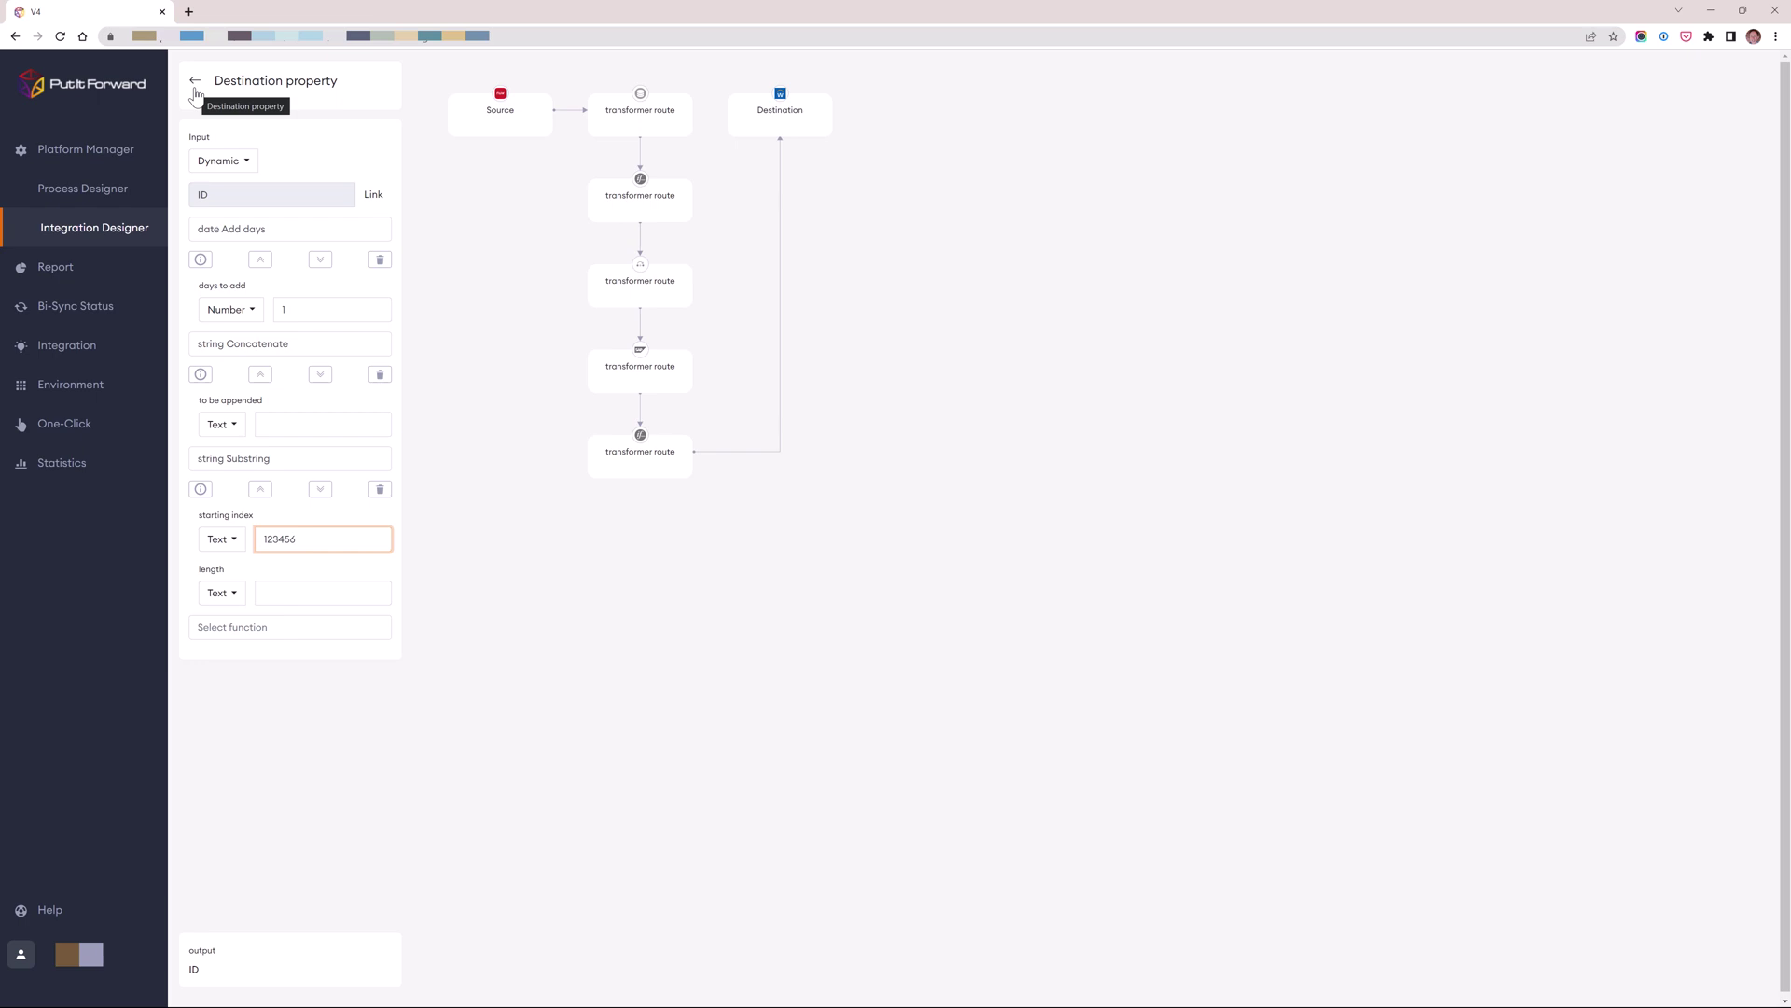
left_click(195, 82)
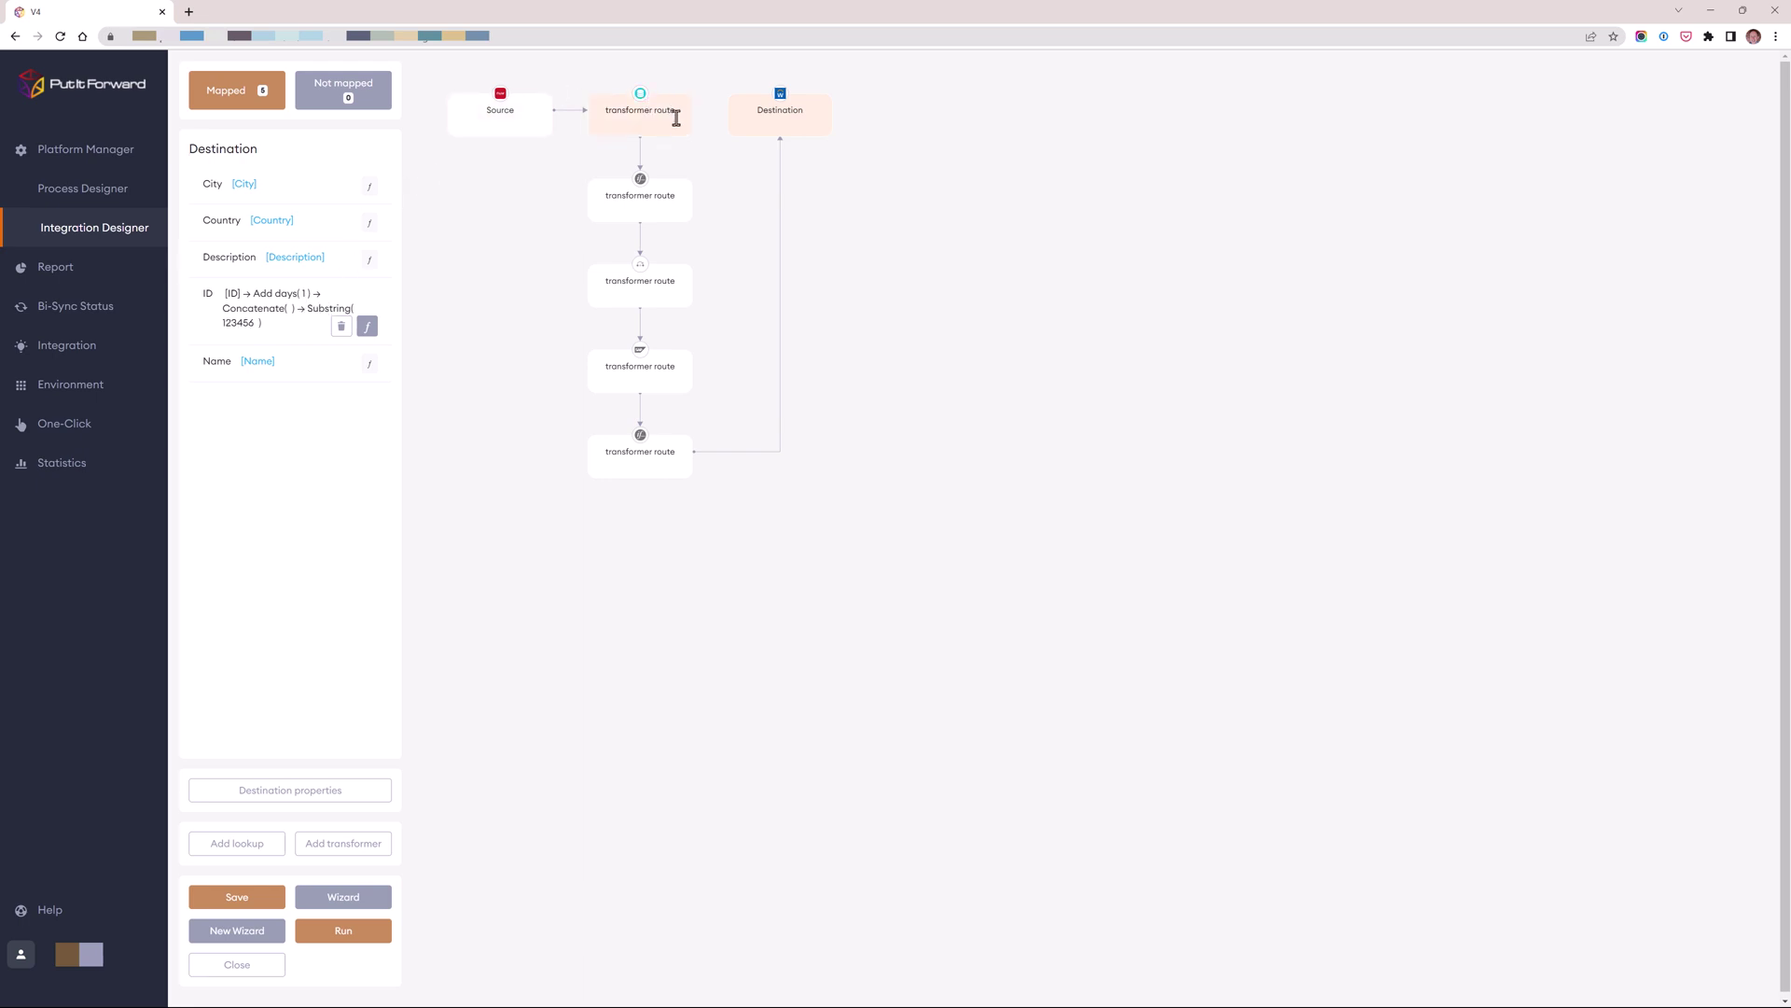
left_click(676, 215)
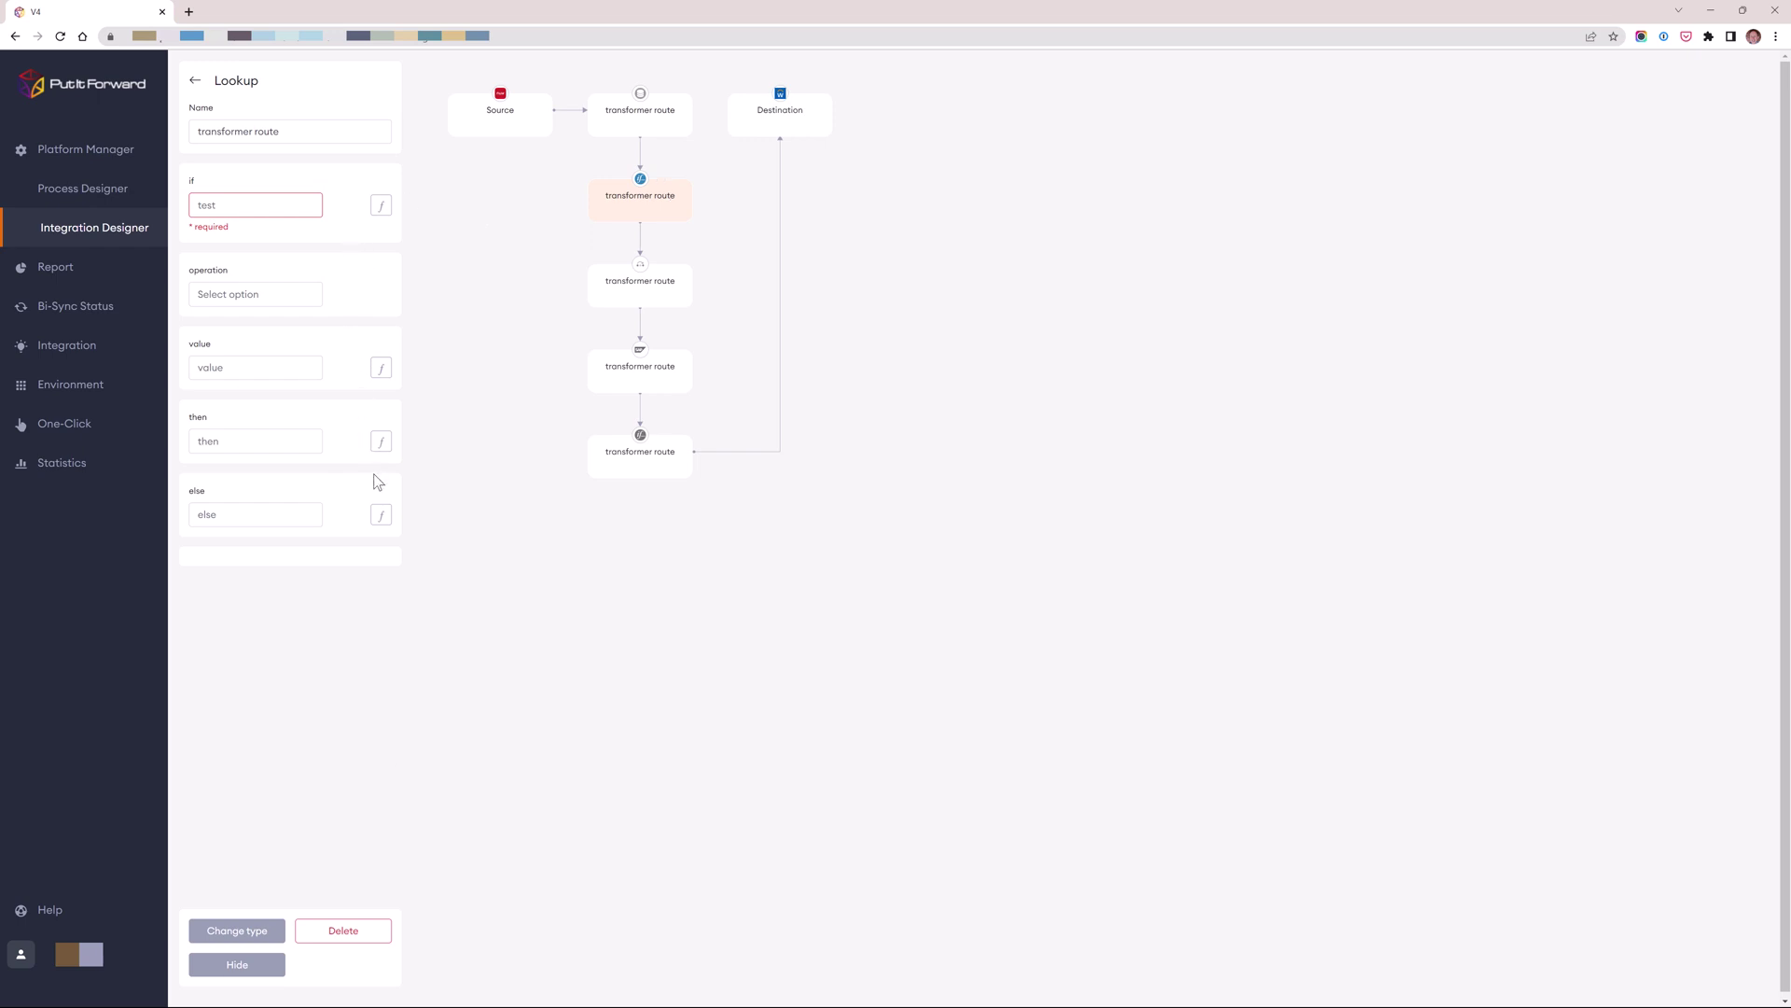
left_click(662, 369)
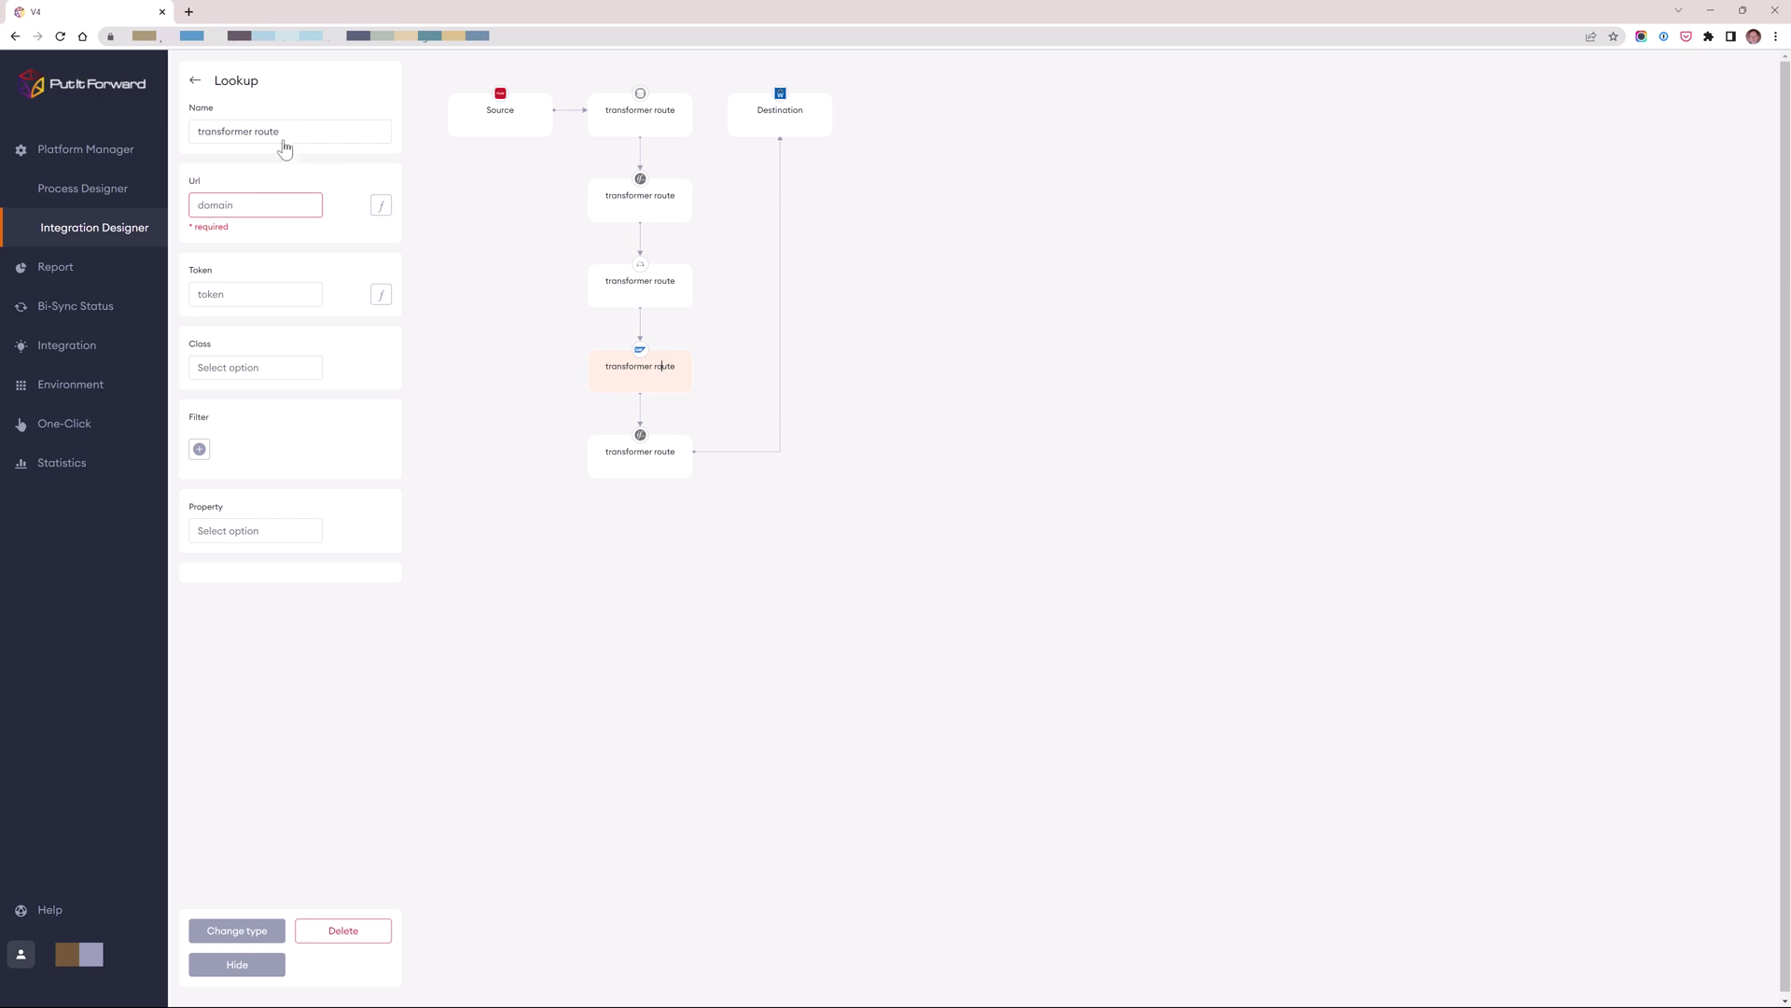
left_click(194, 83)
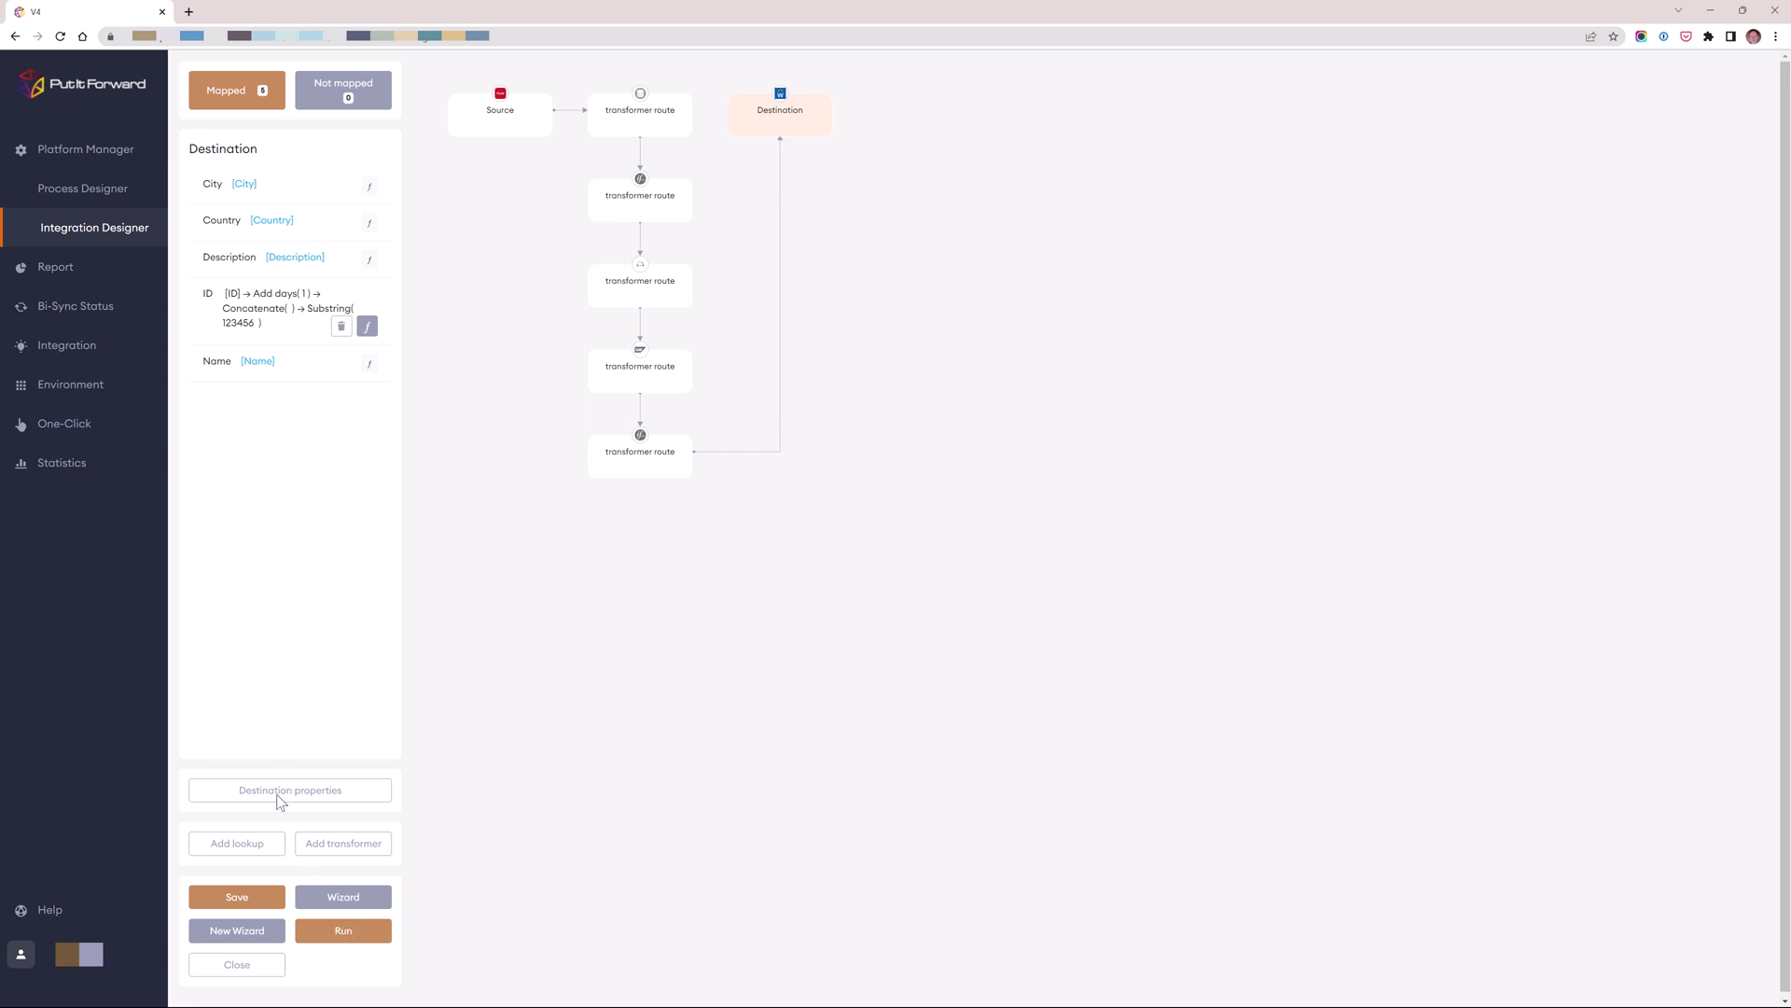
Save the ID mapping and return through Process Designer to the Platform Manager list.
left_click(238, 897)
left_click(105, 197)
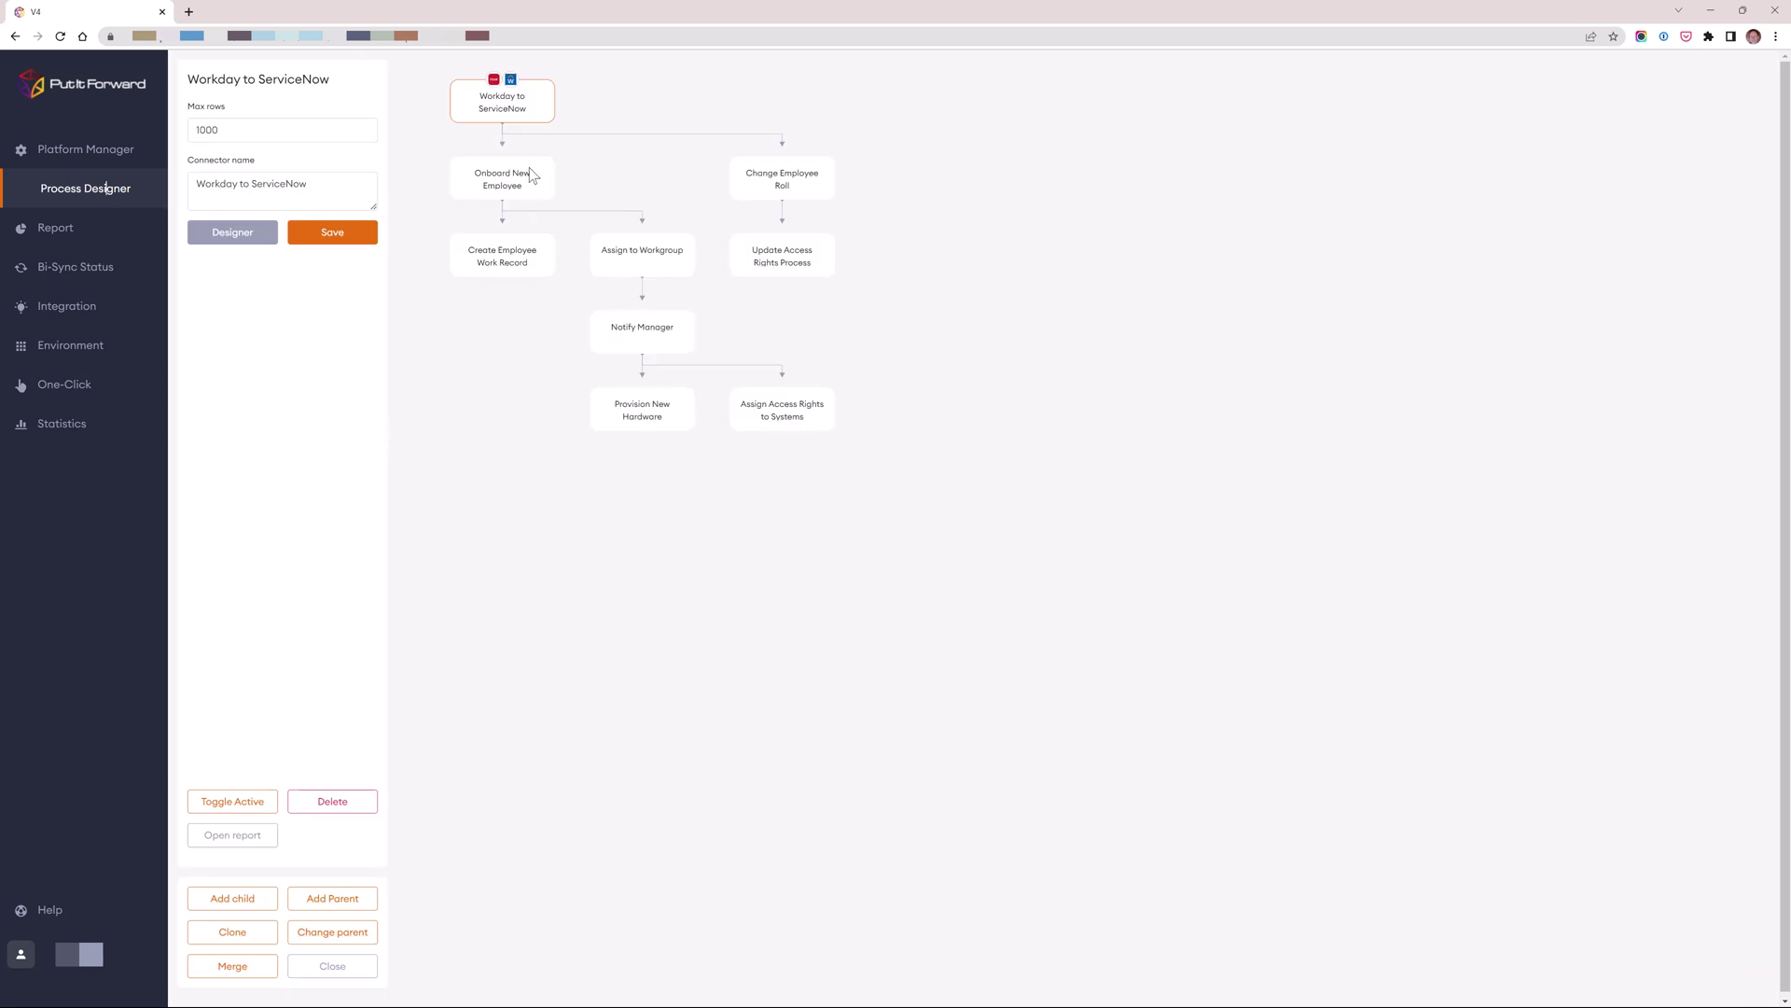
left_click(632, 250)
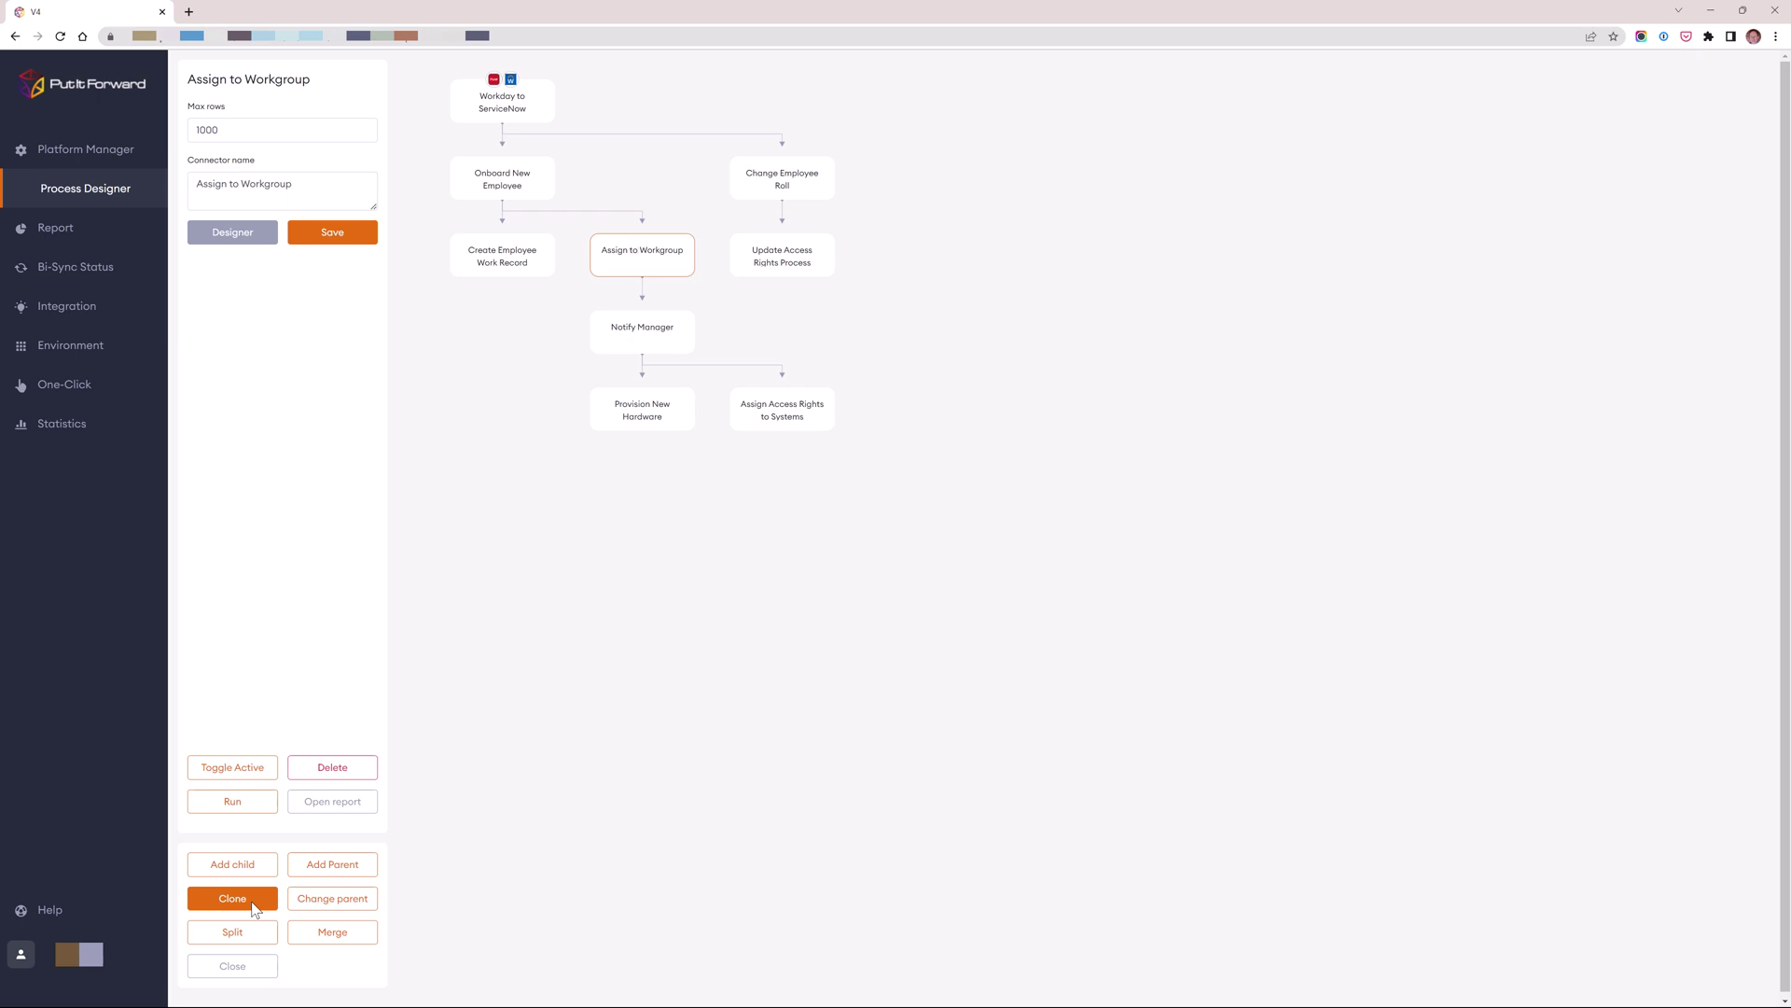
left_click(131, 158)
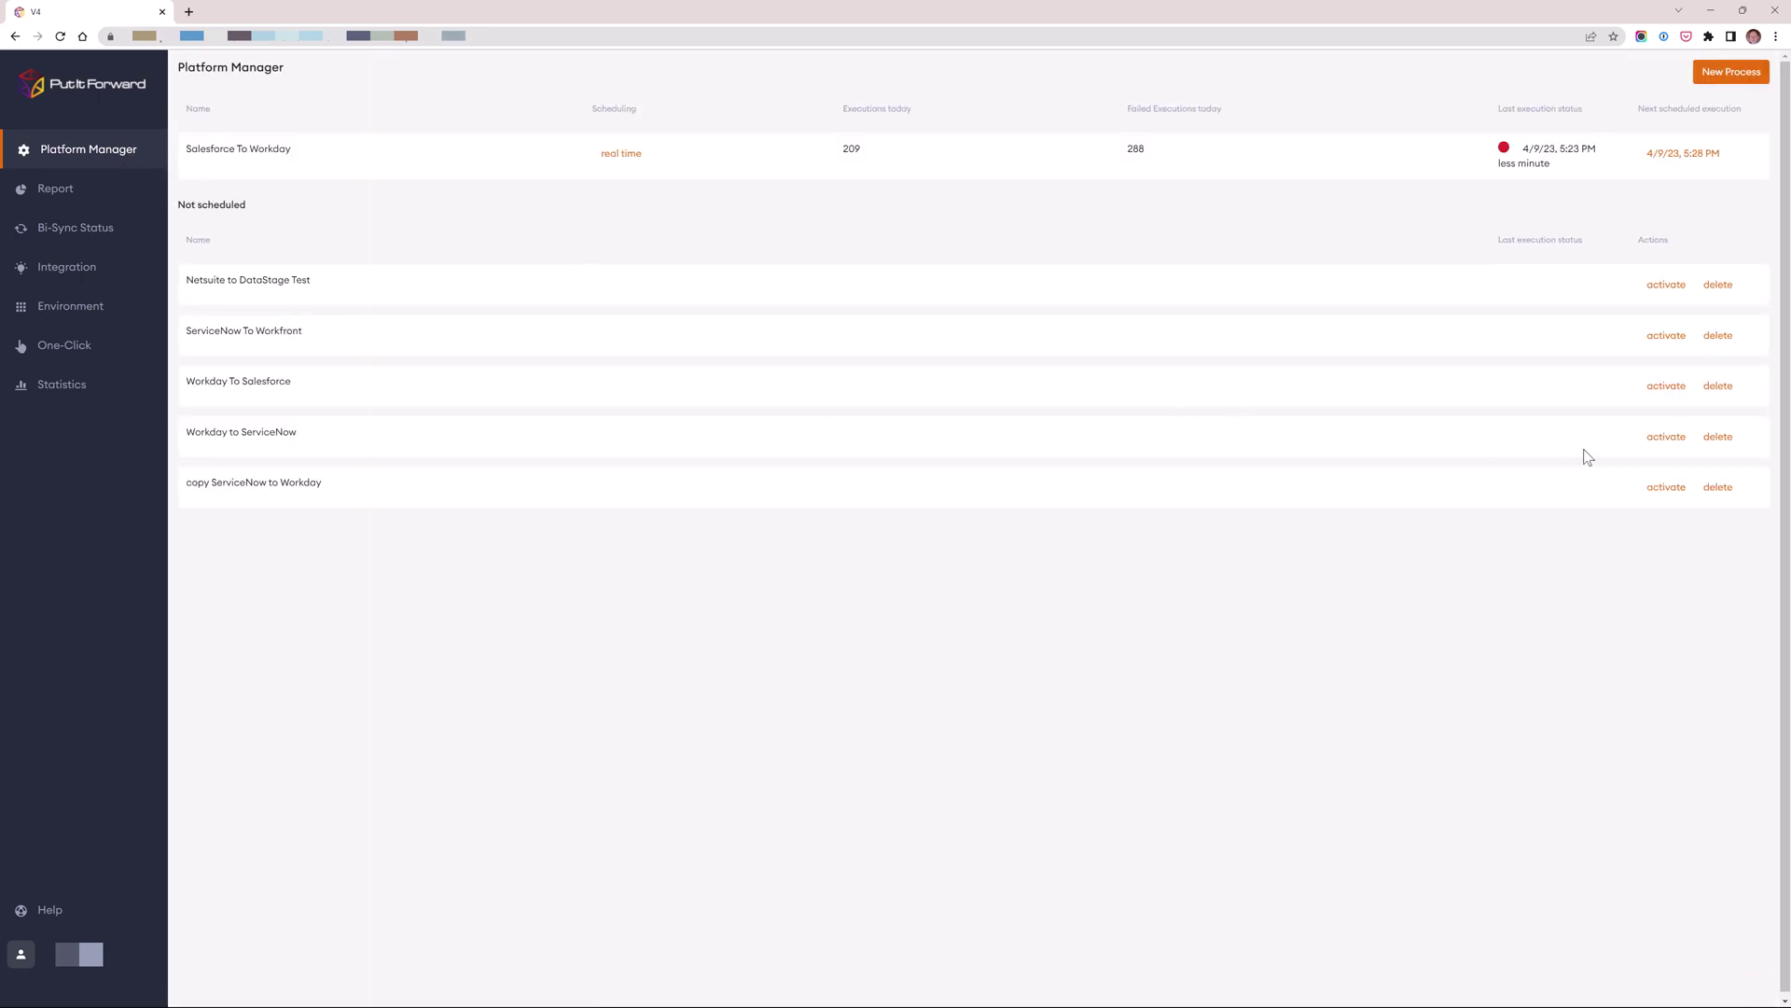
Activate Workday to ServiceNow with schedule type Real time and save.
left_click(1651, 437)
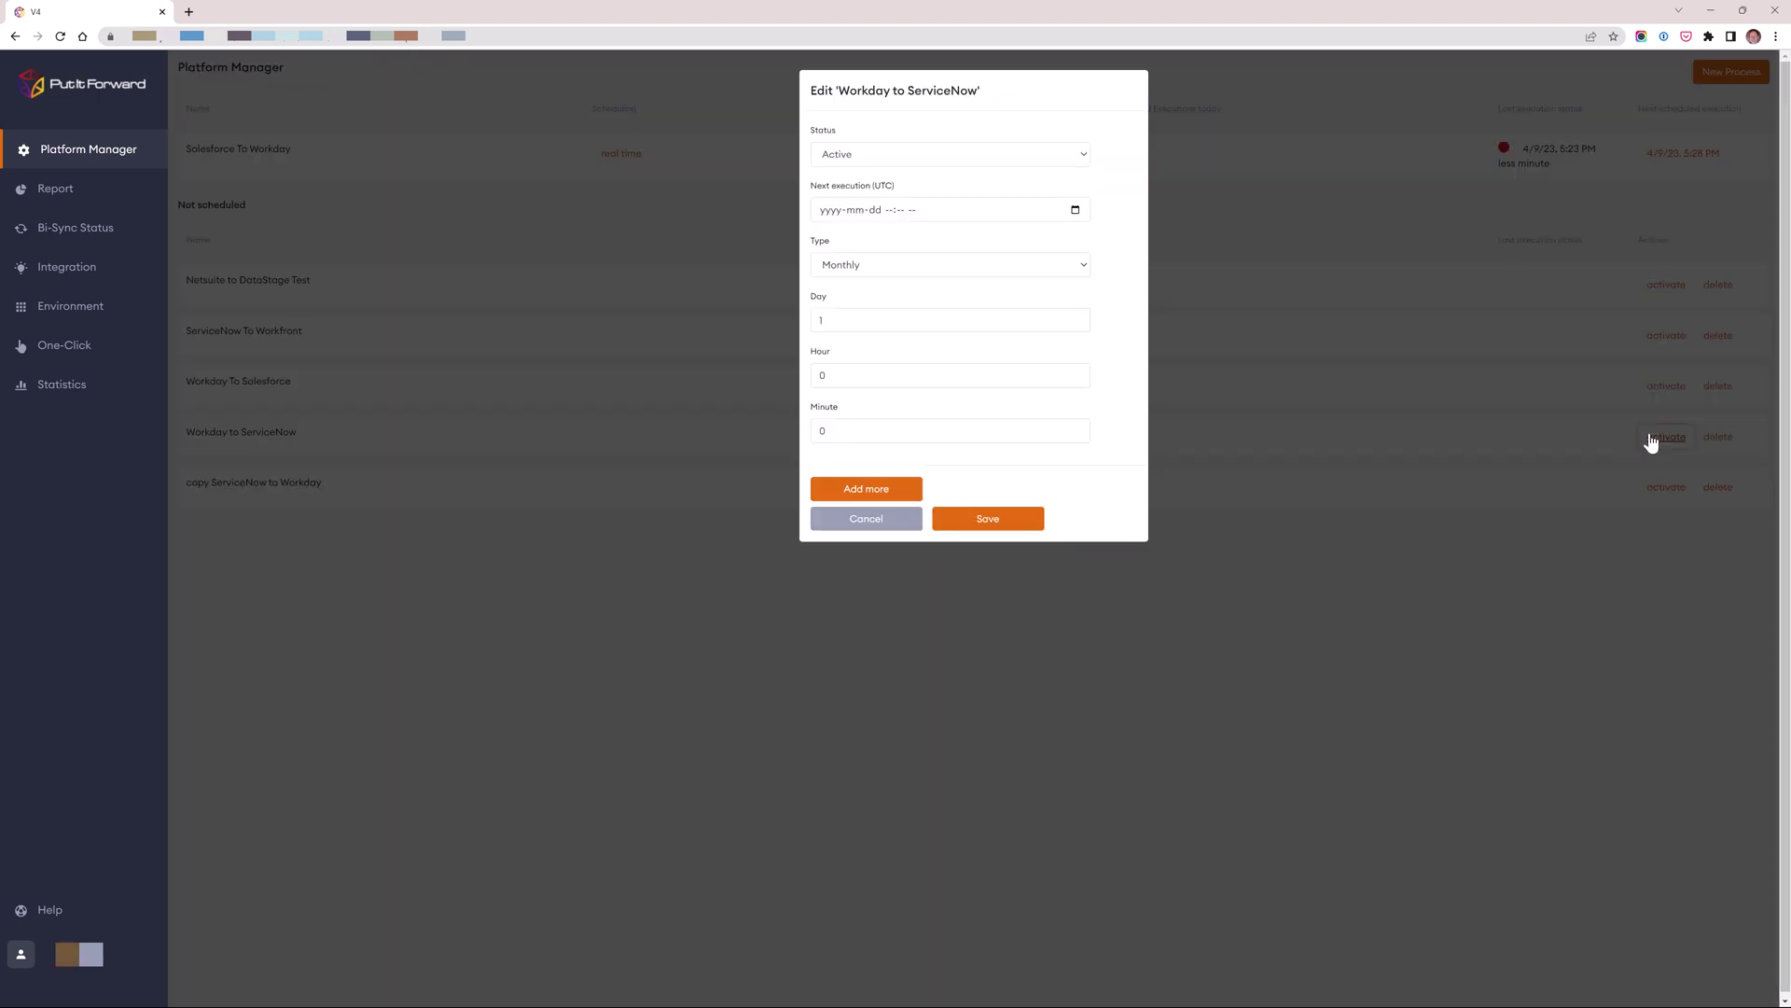
left_click(950, 264)
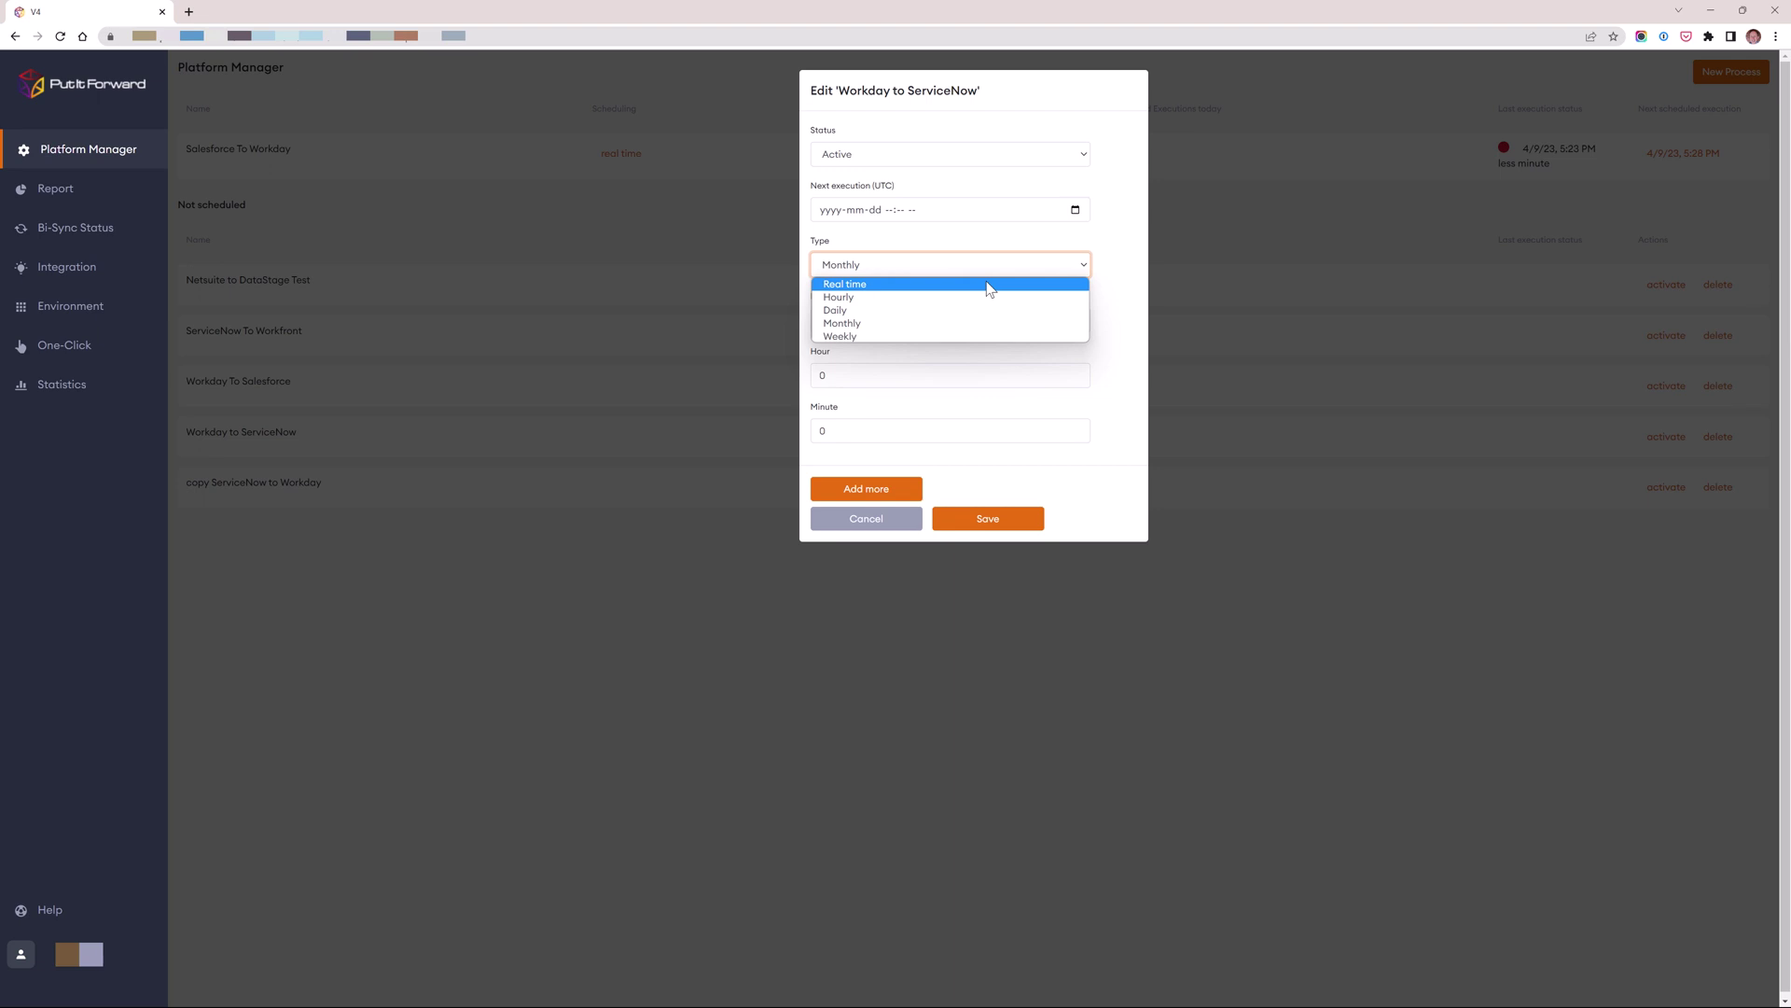
left_click(989, 283)
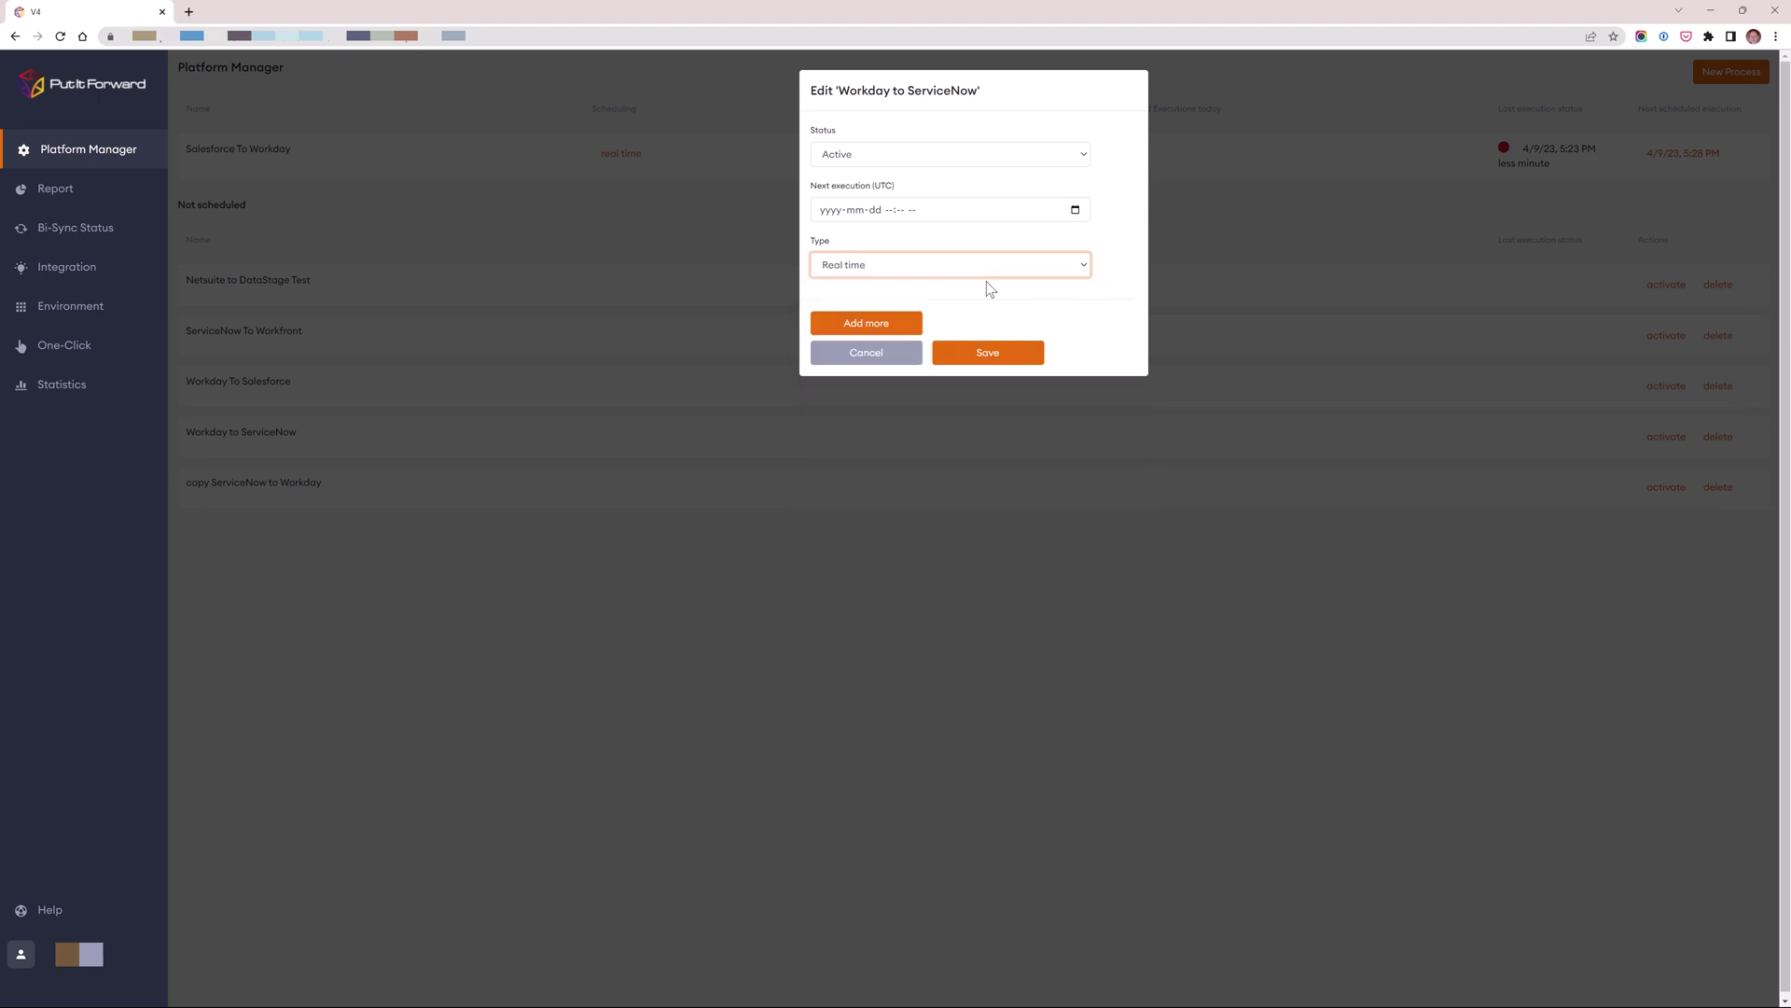
left_click(990, 353)
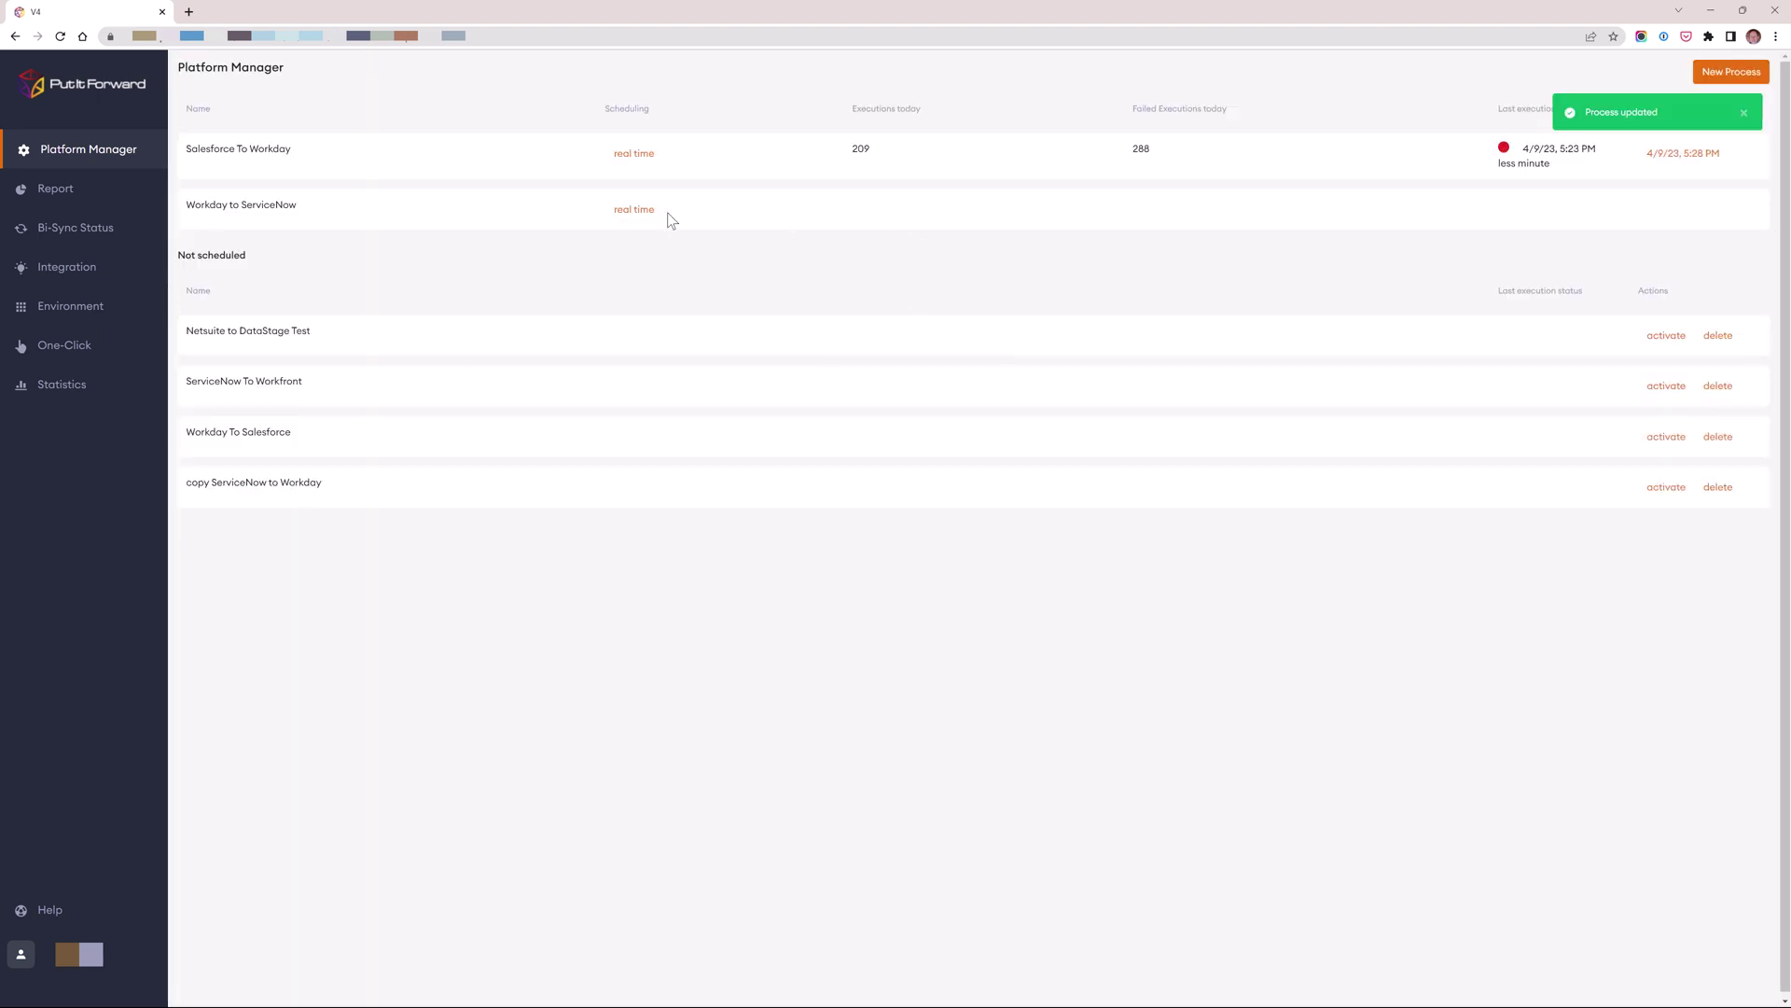